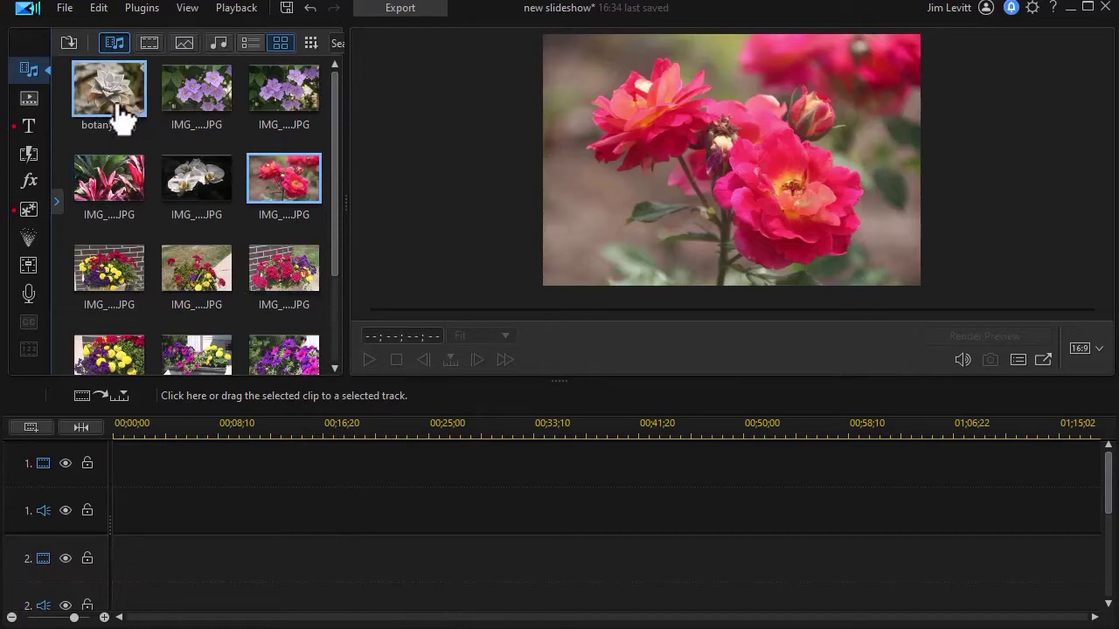
# Place botany1 and the red rose on video track 1, then delete both clips
pyautogui.moveTo(114, 90); pyautogui.dragTo(101, 489)
pyautogui.moveTo(292, 183); pyautogui.dragTo(175, 469)
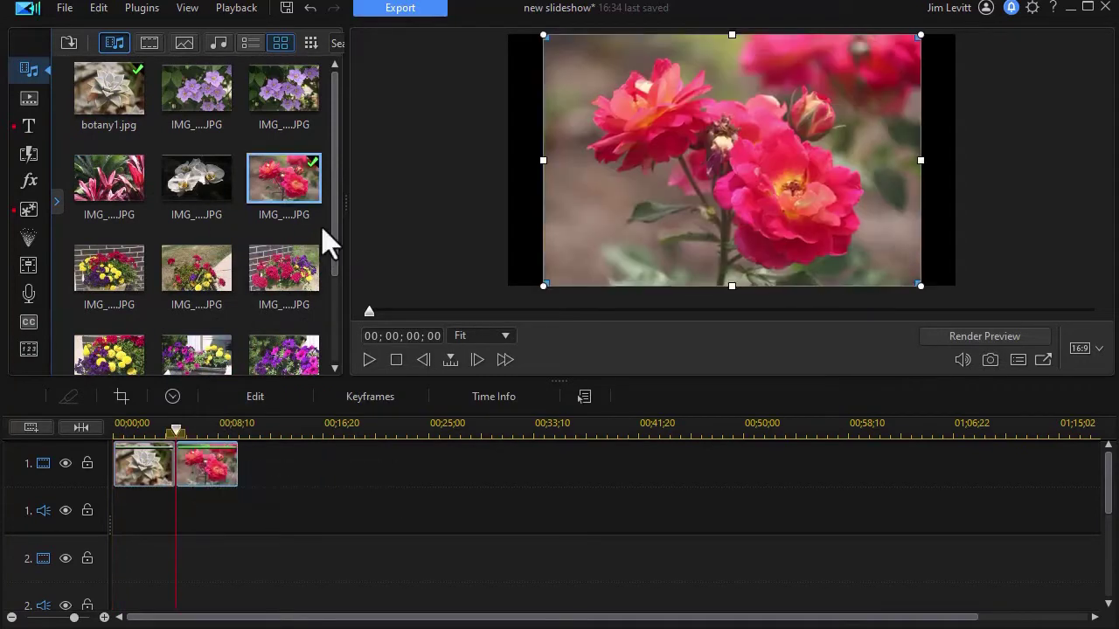
pyautogui.moveTo(262, 520); pyautogui.dragTo(129, 476)
pyautogui.press('Delete')
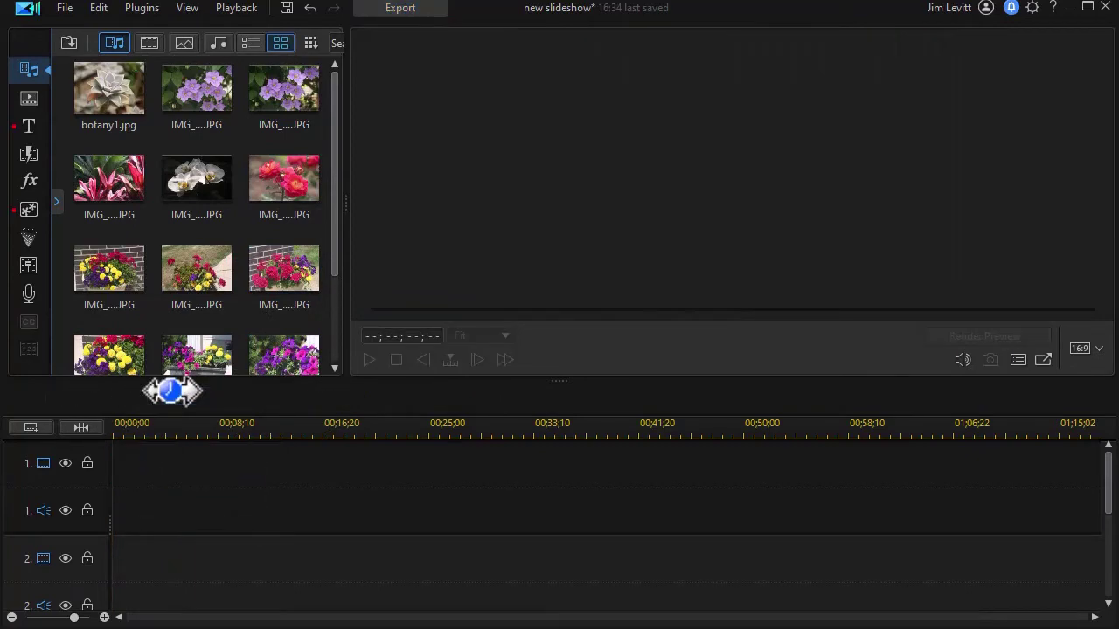
# Add every photo in the media library to video track 1
pyautogui.click(179, 277)
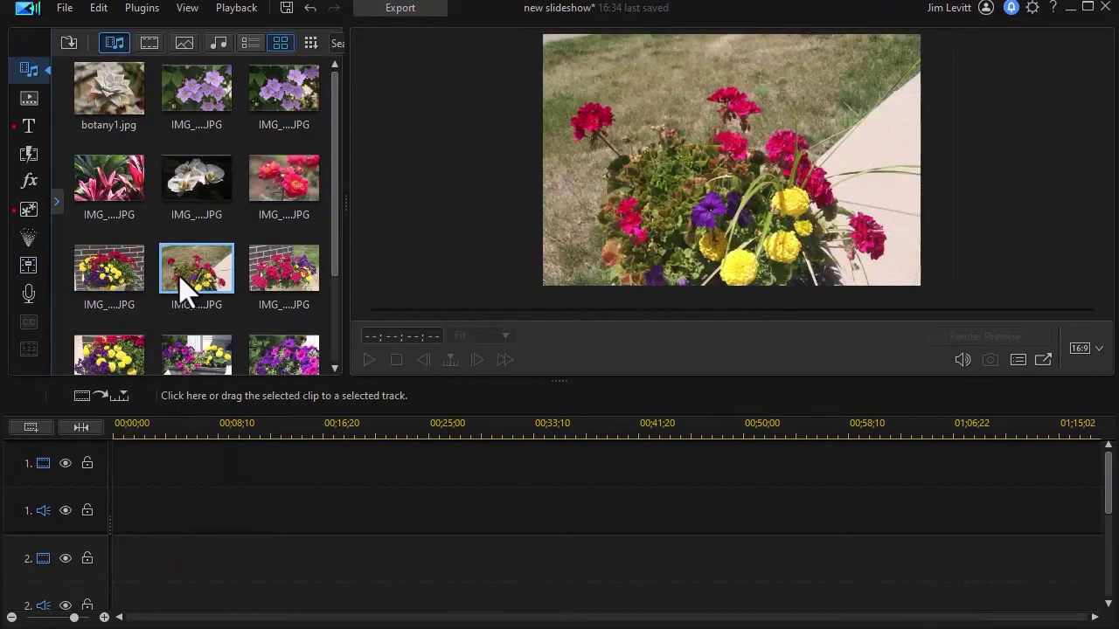
pyautogui.hotkey('ctrl', 'a')
pyautogui.moveTo(197, 280); pyautogui.dragTo(109, 466)
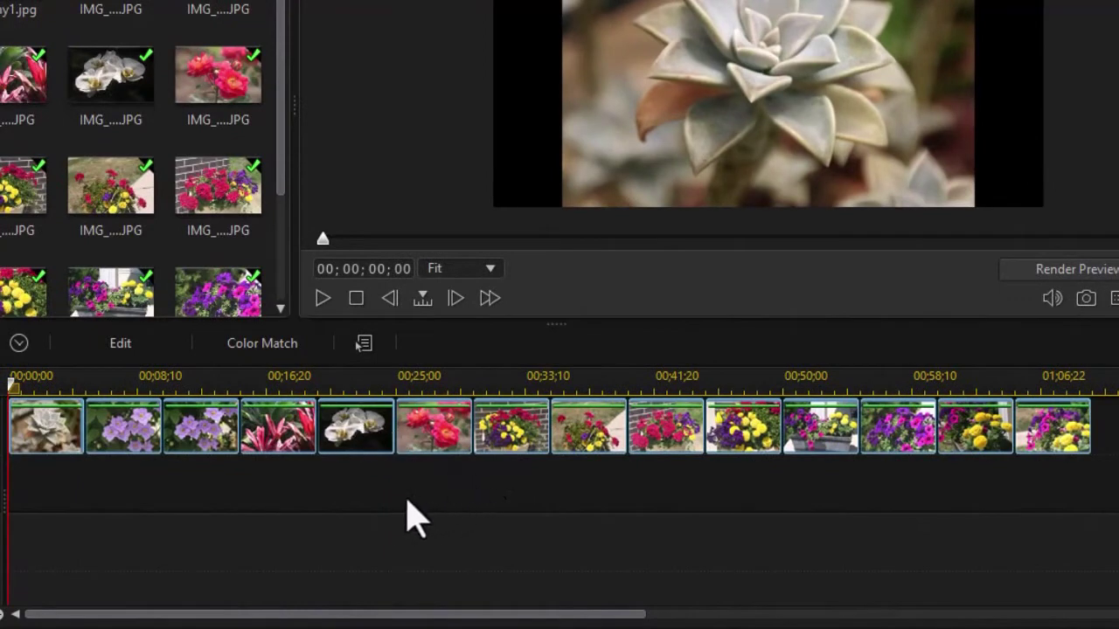
# Move the botany1 clip to the timeline's end and the white orchid to its start
pyautogui.click(57, 431)
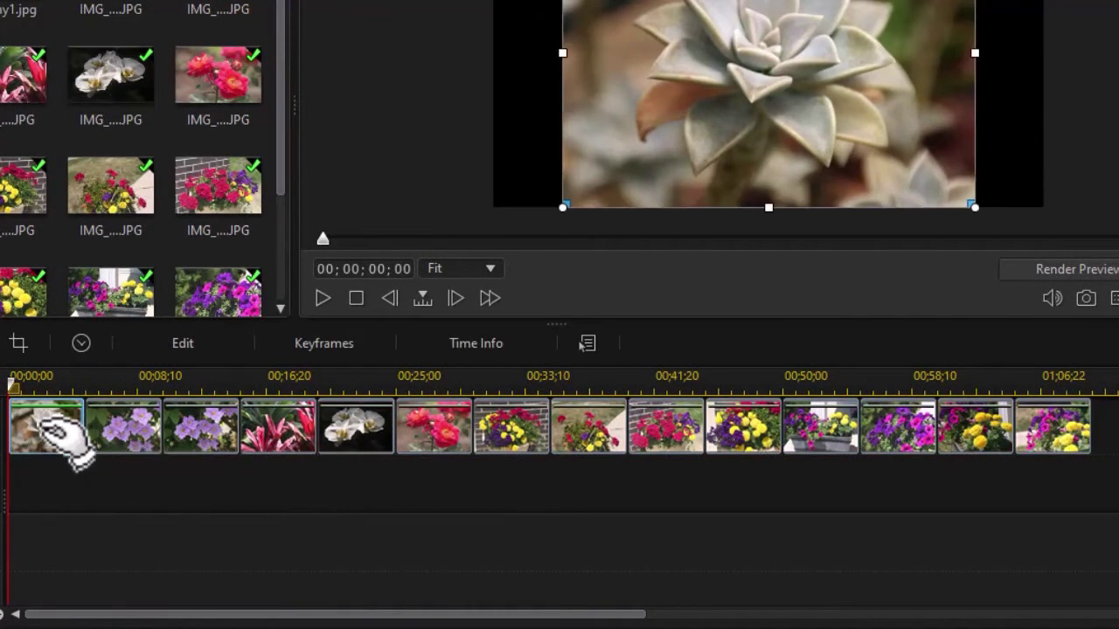
pyautogui.moveTo(55, 435); pyautogui.dragTo(1117, 479)
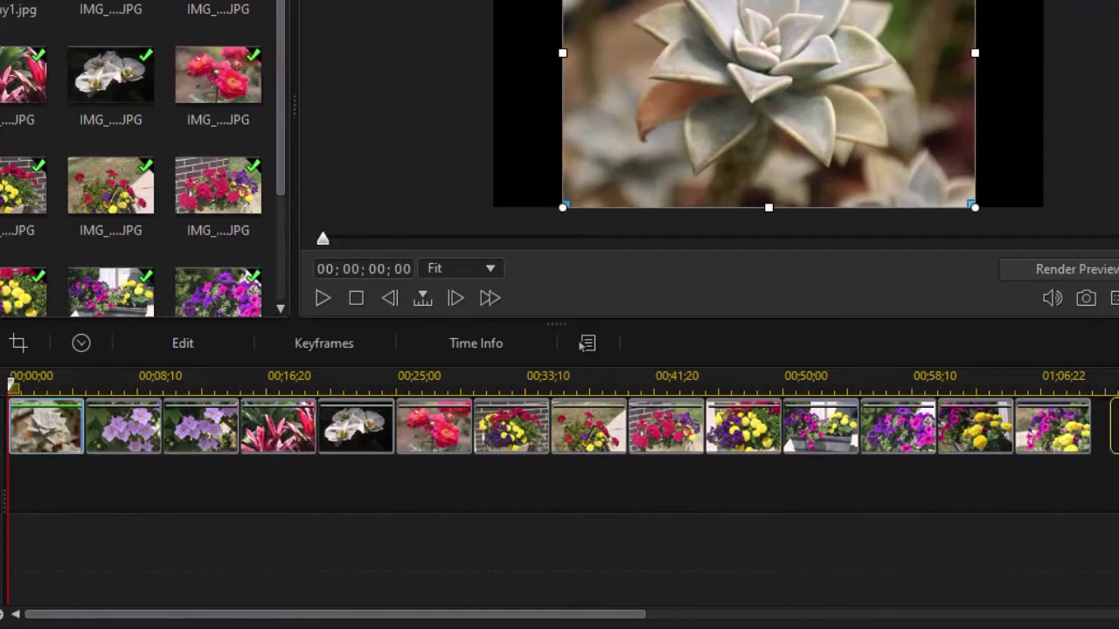
pyautogui.click(359, 437)
pyautogui.moveTo(360, 454); pyautogui.dragTo(477, 453)
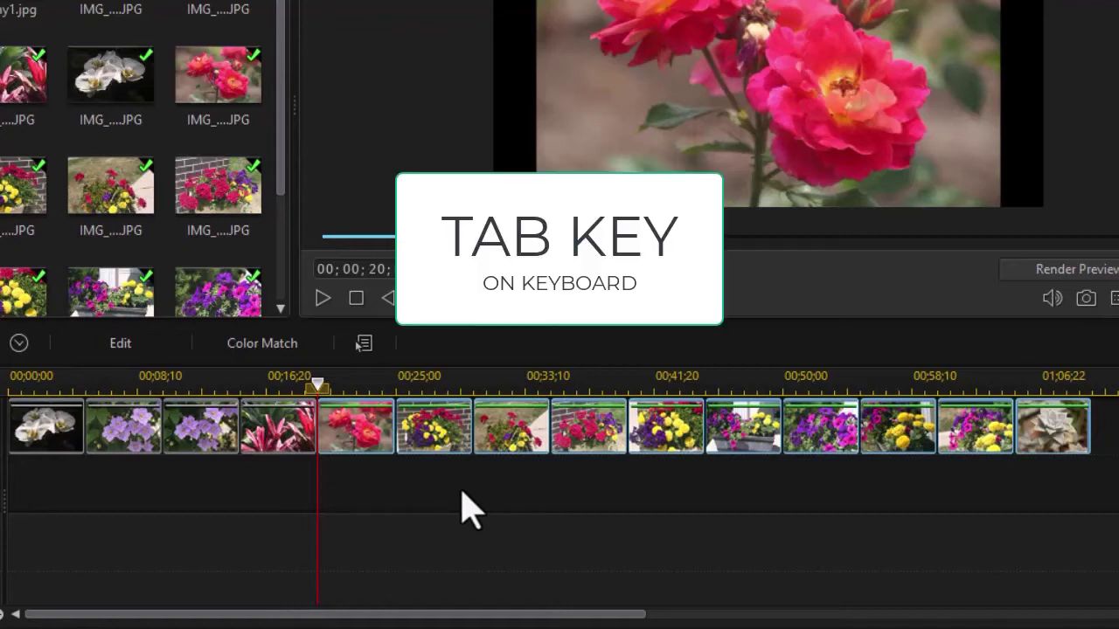
# Toggle between storyboard and timeline views with Tab, ending in storyboard view
pyautogui.press('Tab')
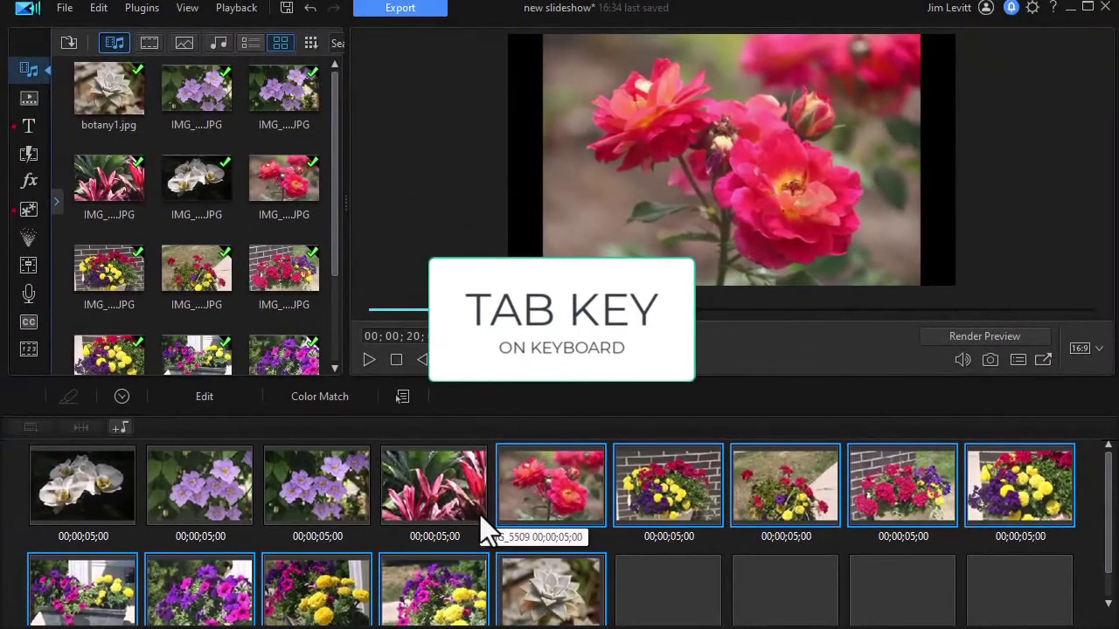
pyautogui.press('Tab')
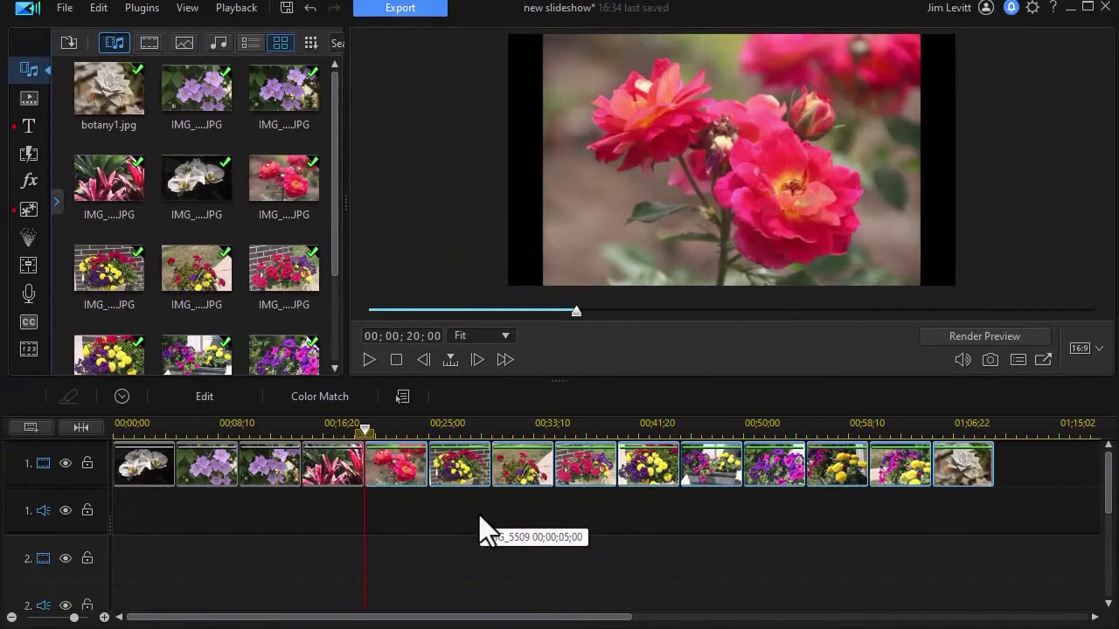
pyautogui.press('Tab')
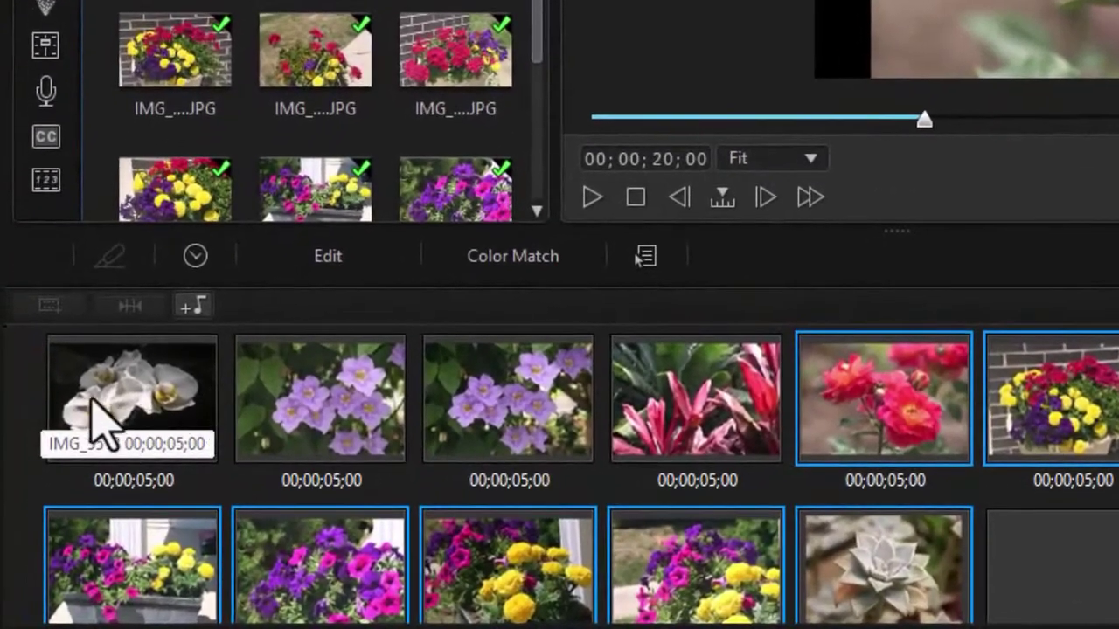
# Move the orchid last, the red rose first, IMG_6804 seventh and the succulent eighth
pyautogui.click(160, 412)
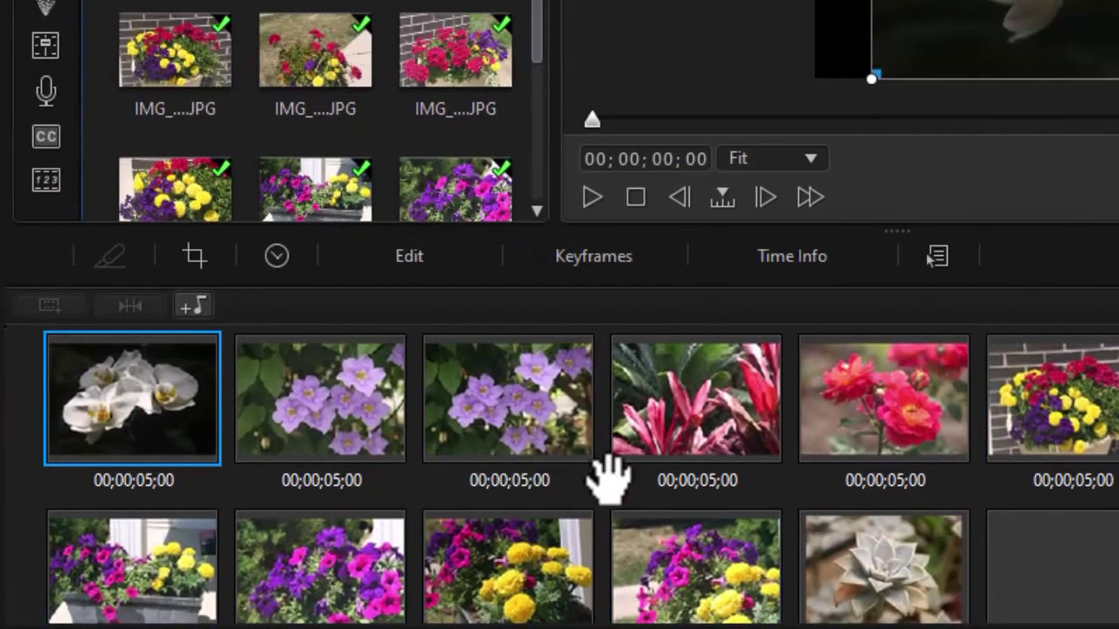
pyautogui.moveTo(609, 479); pyautogui.dragTo(981, 579)
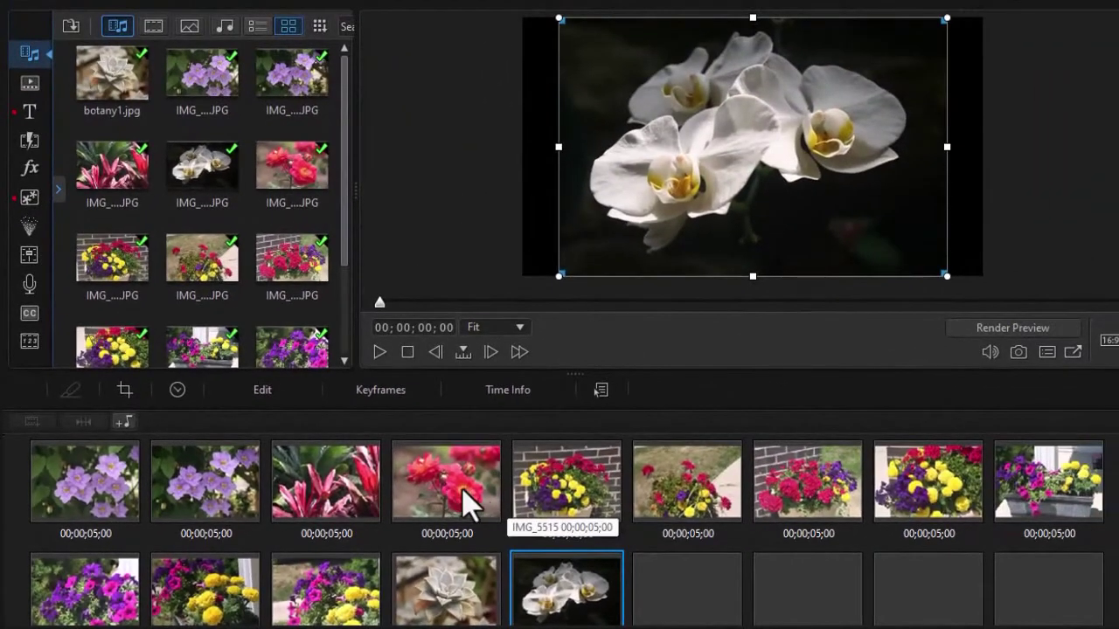
pyautogui.click(470, 505)
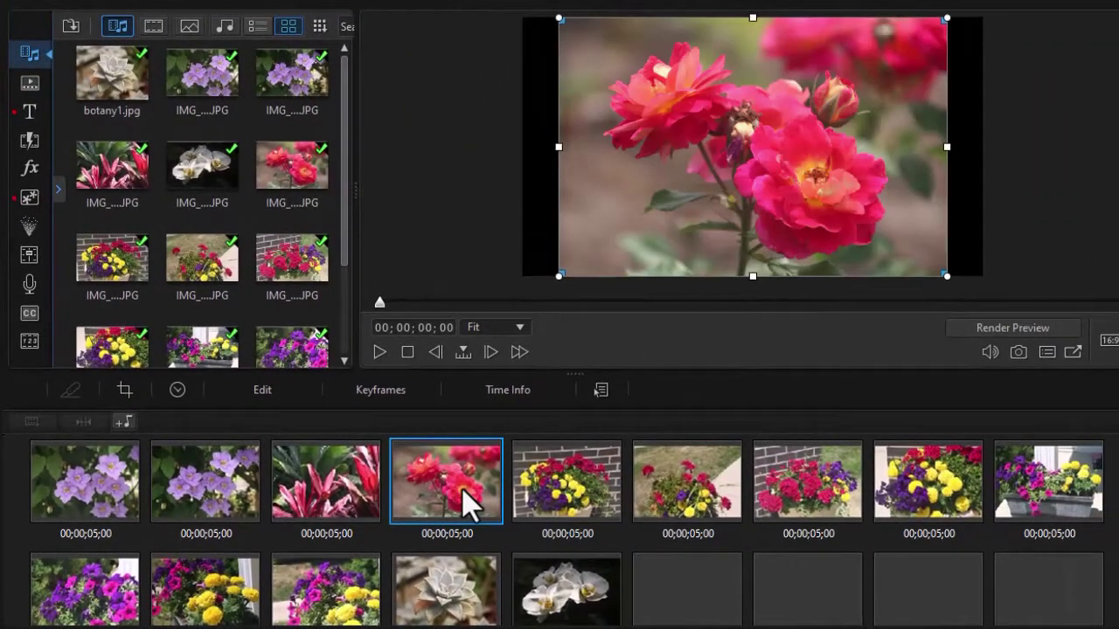
pyautogui.moveTo(469, 505); pyautogui.dragTo(49, 491)
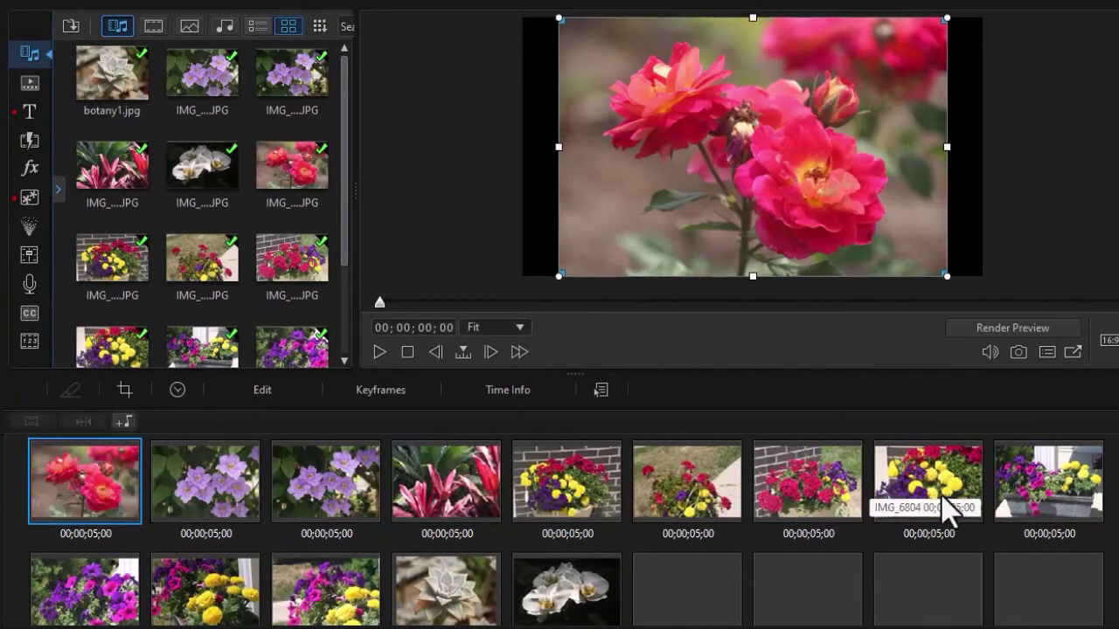
pyautogui.moveTo(949, 512); pyautogui.dragTo(717, 520)
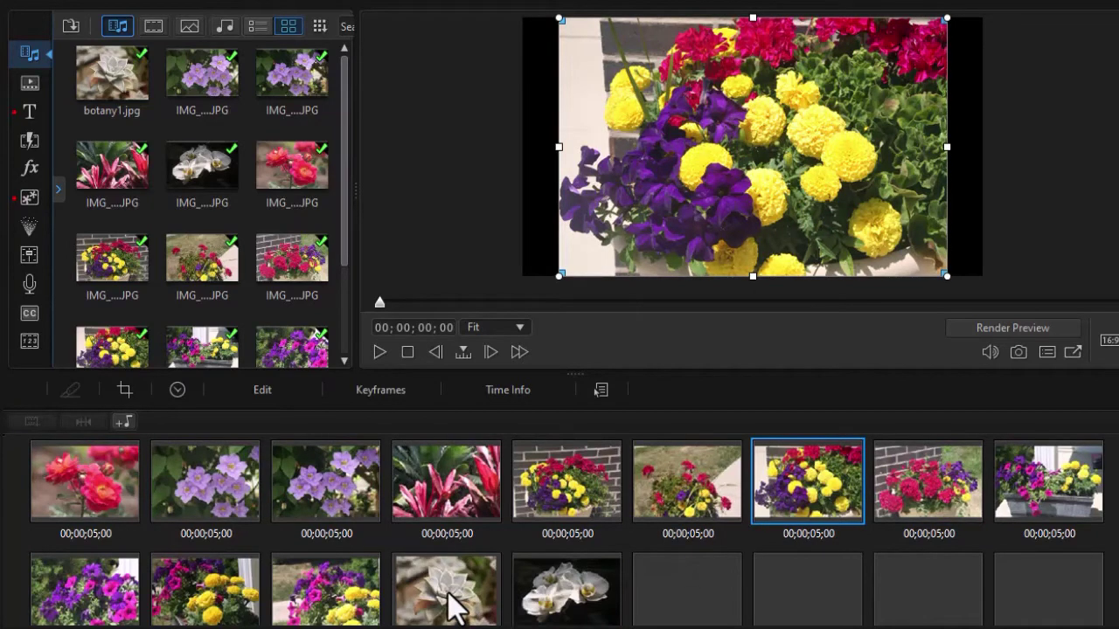
pyautogui.moveTo(454, 603); pyautogui.dragTo(901, 494)
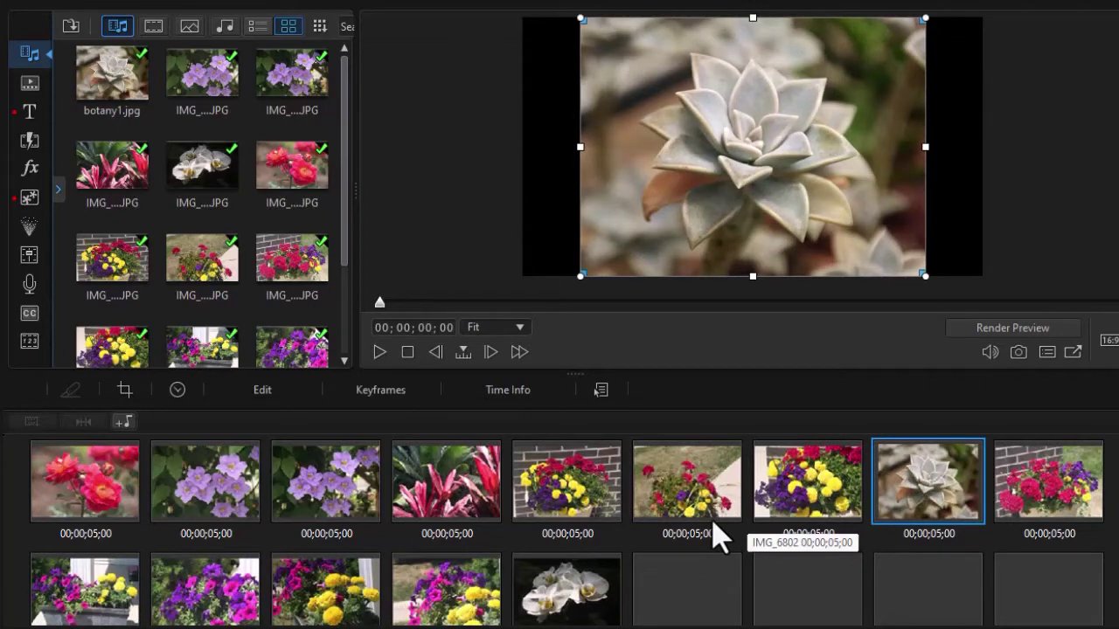
# Check the clip order on the timeline, then return to storyboard with the transitions library
pyautogui.press('Tab')
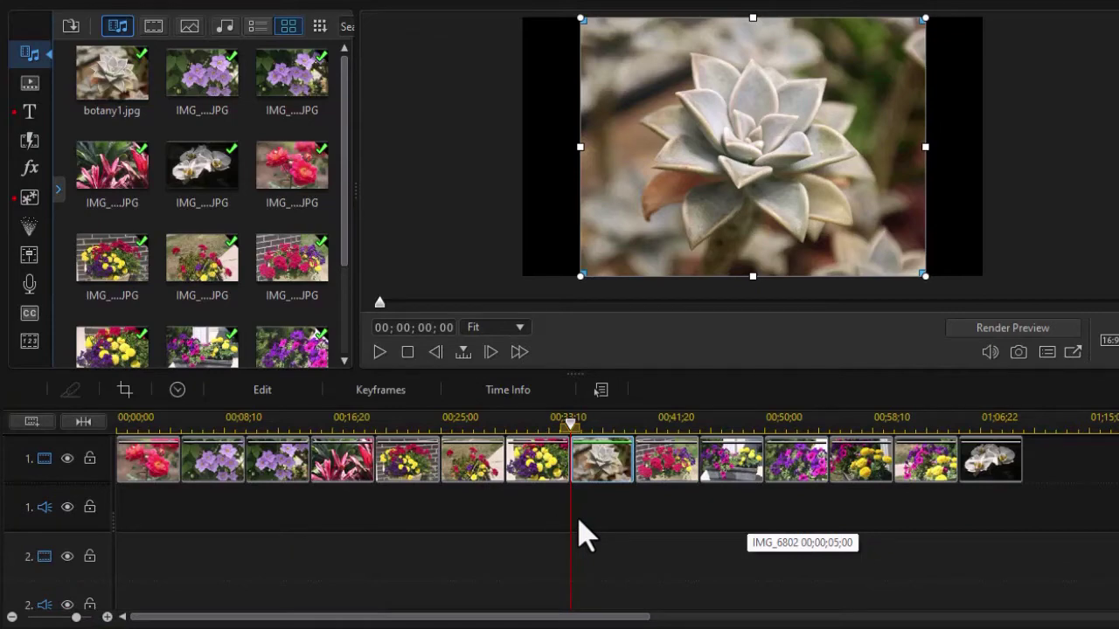
pyautogui.press('Tab')
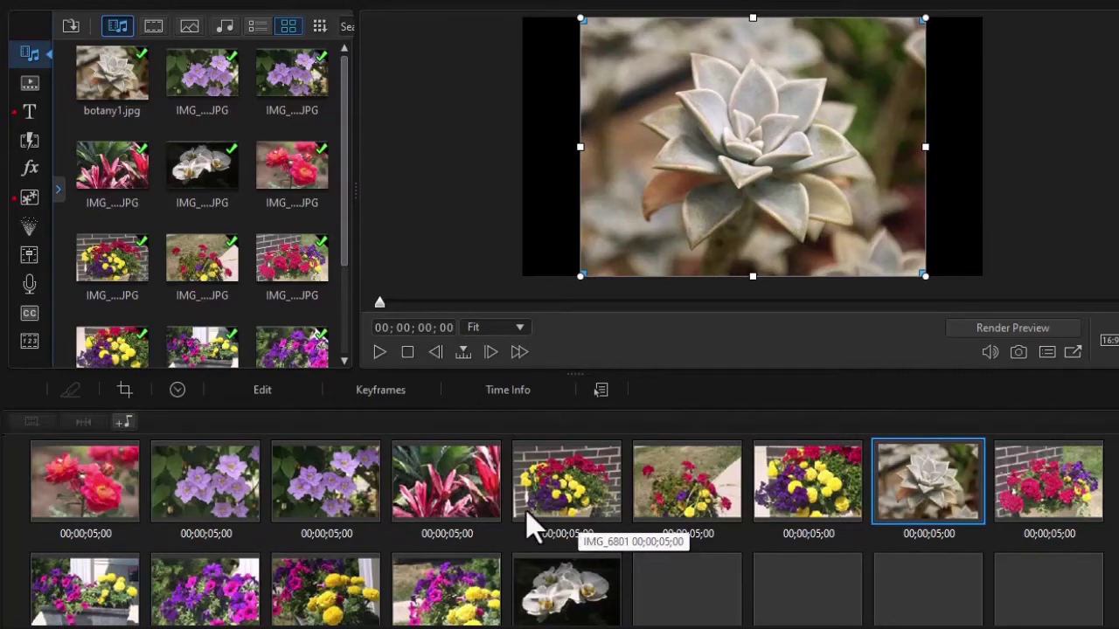
pyautogui.click(31, 140)
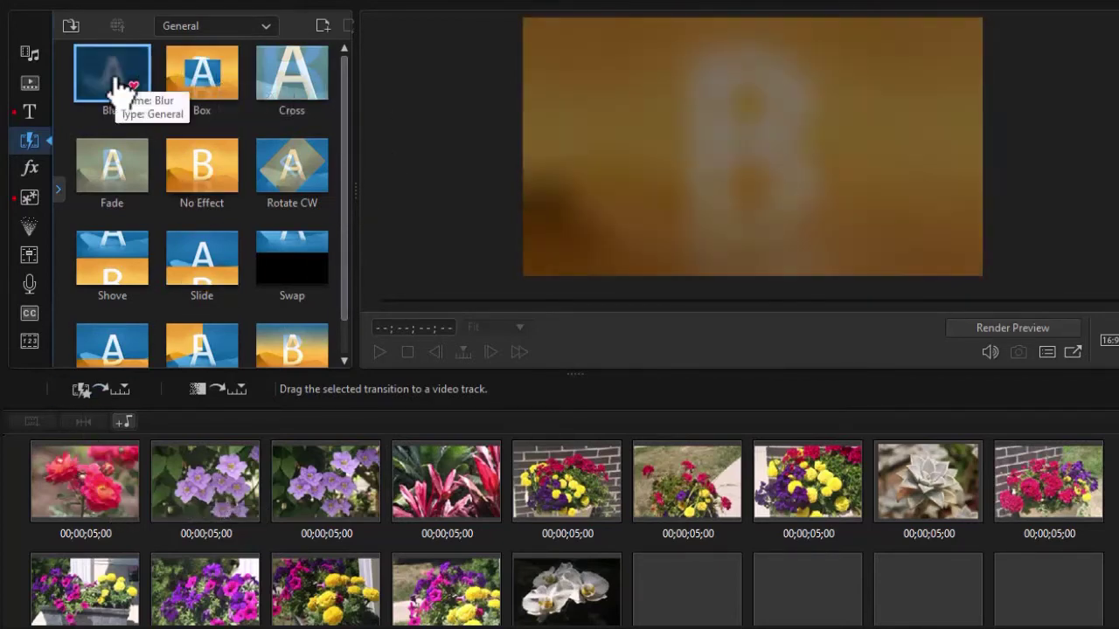
# Add a Blur transition between clips 1 and 2 and preview the slideshow
pyautogui.moveTo(115, 86); pyautogui.dragTo(138, 483)
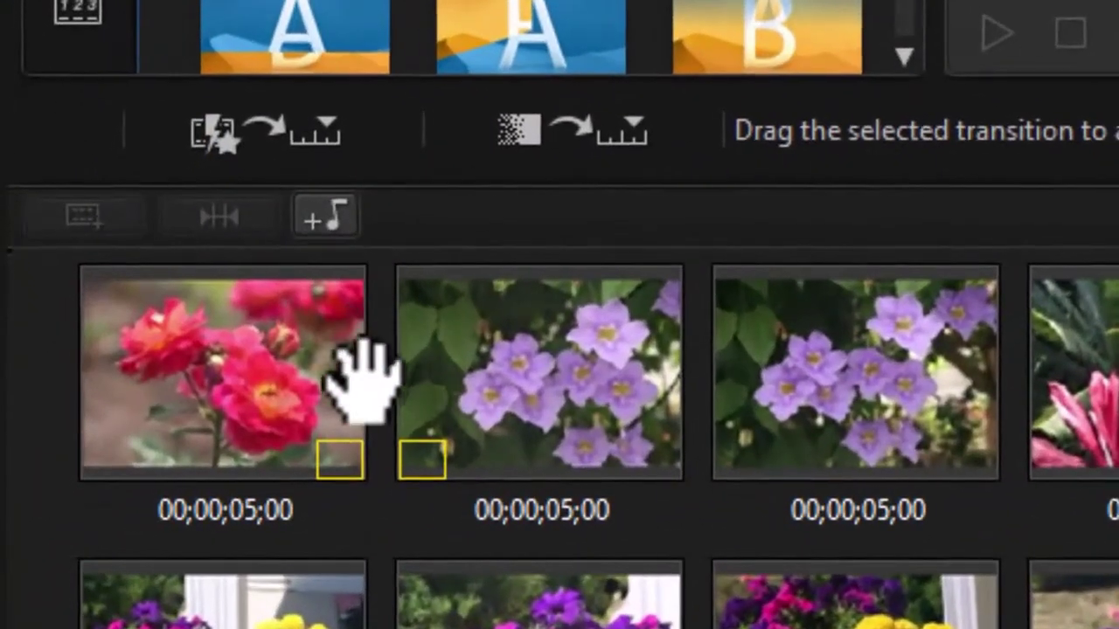
pyautogui.moveTo(365, 339); pyautogui.dragTo(374, 354)
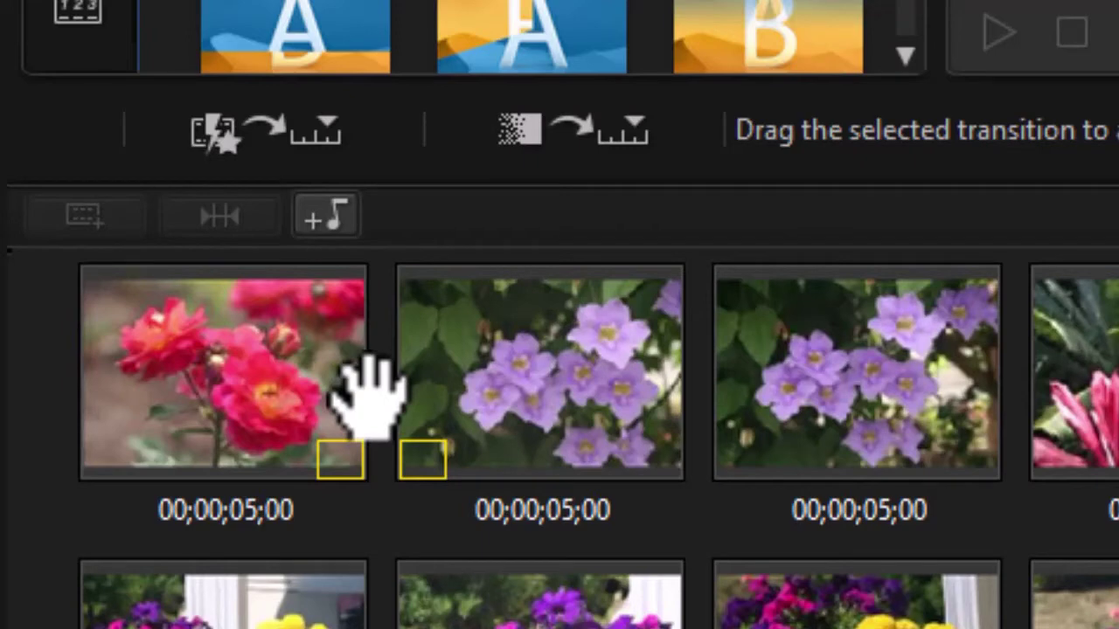
pyautogui.moveTo(370, 354); pyautogui.dragTo(358, 349)
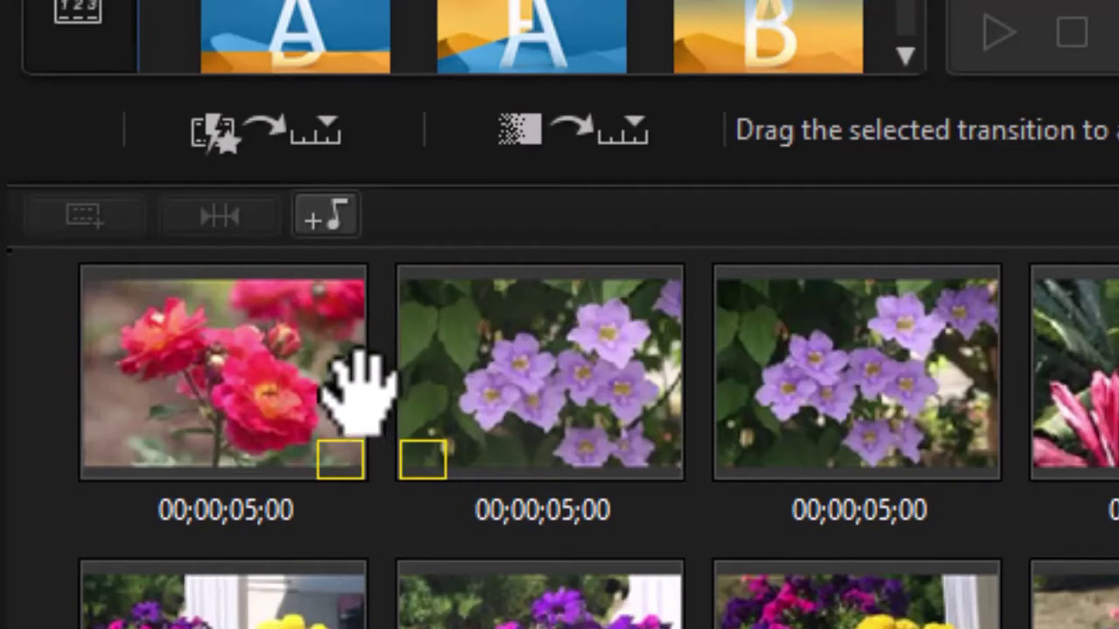
pyautogui.moveTo(358, 350); pyautogui.dragTo(332, 370)
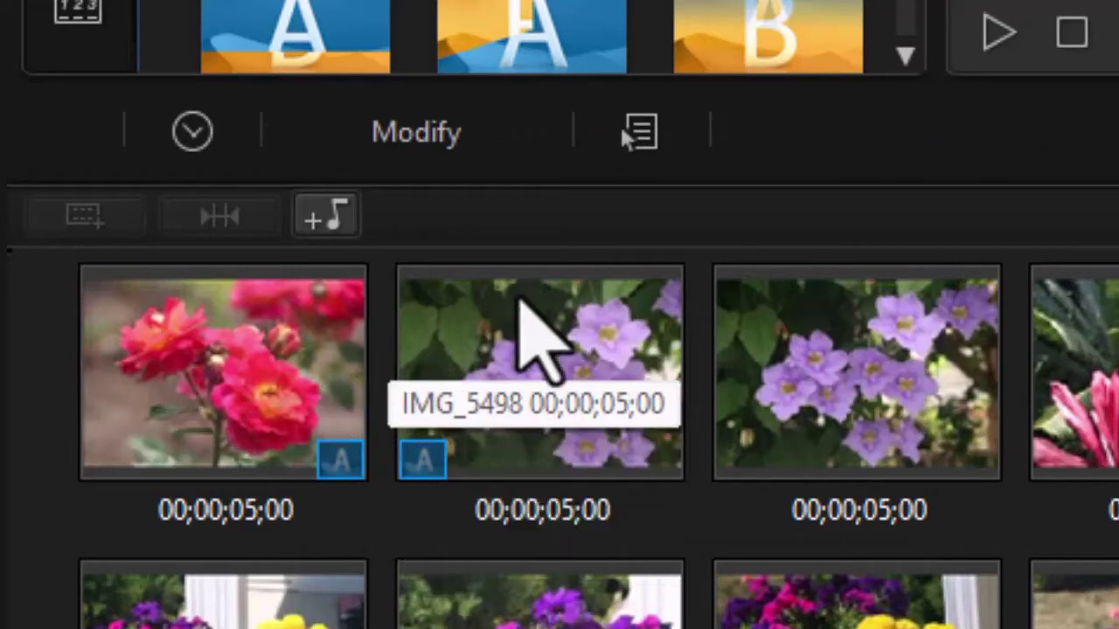
pyautogui.click(219, 363)
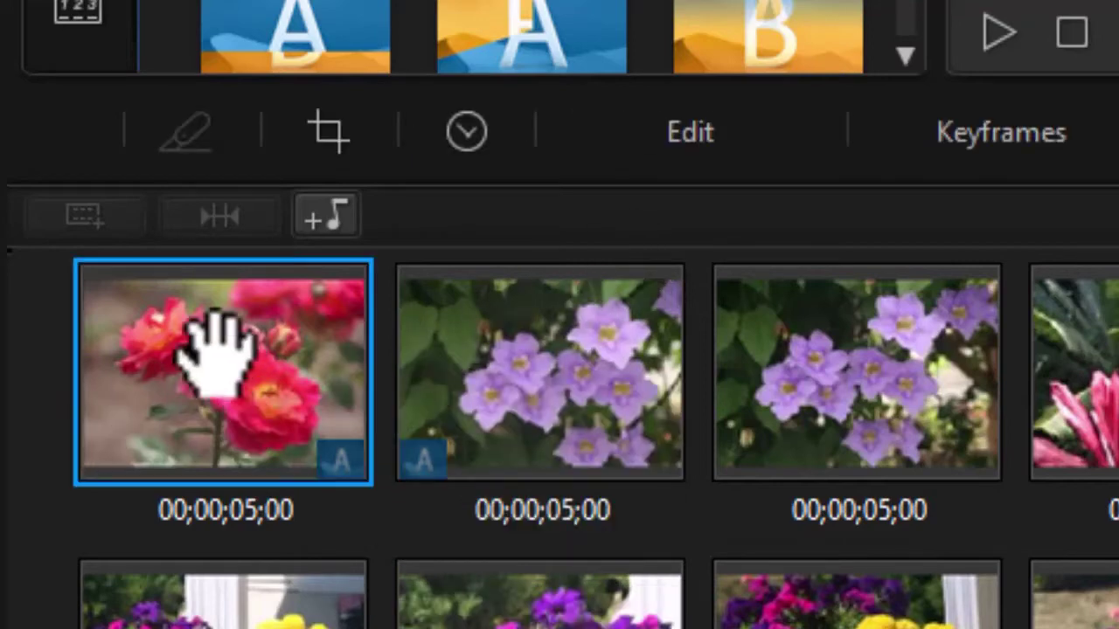
pyautogui.press('space')
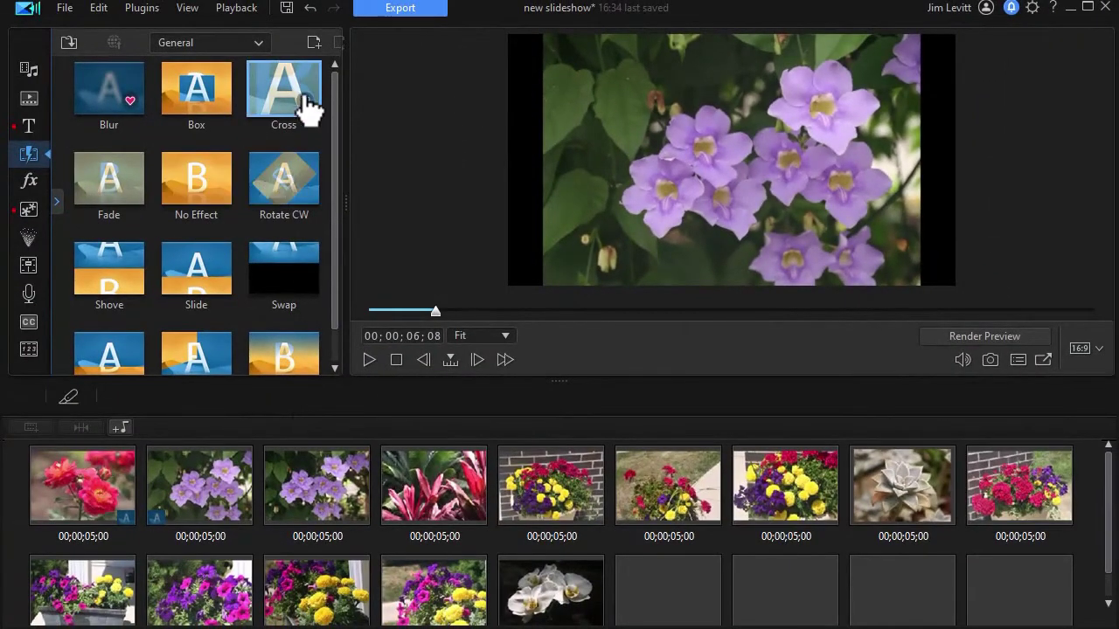
# Add a Cross transition between clips 3 and 4 and a Slide between clips 1 and 2
pyautogui.moveTo(306, 105)
pyautogui.mouseDown()
pyautogui.moveTo(387, 499)
pyautogui.moveTo(378, 487)
pyautogui.mouseUp()
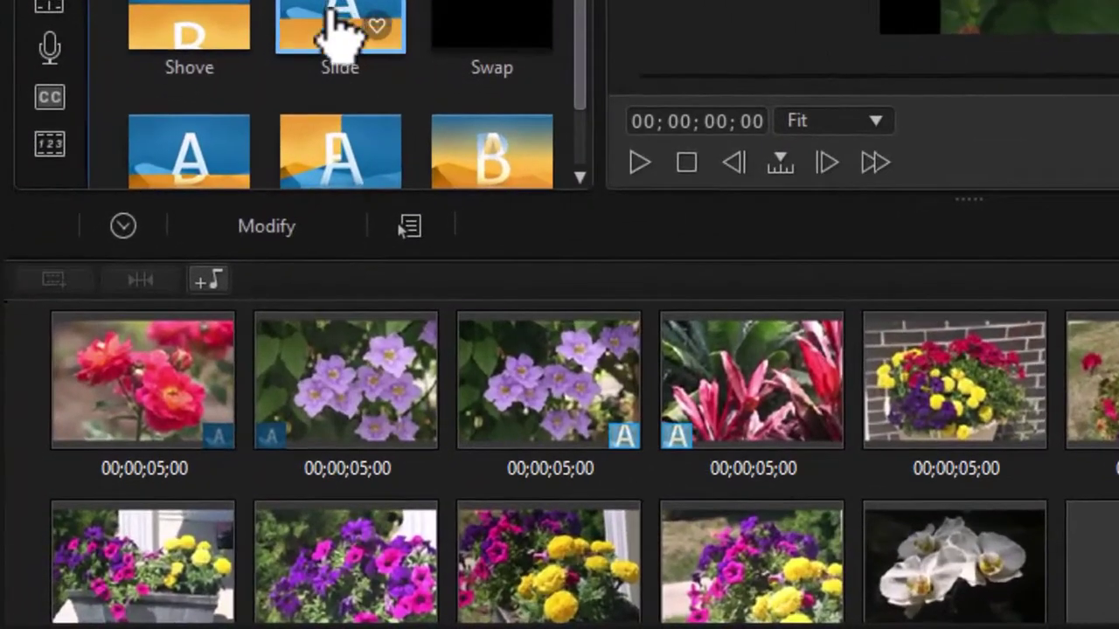
pyautogui.moveTo(189, 278); pyautogui.dragTo(146, 444)
pyautogui.moveTo(254, 304); pyautogui.dragTo(242, 404)
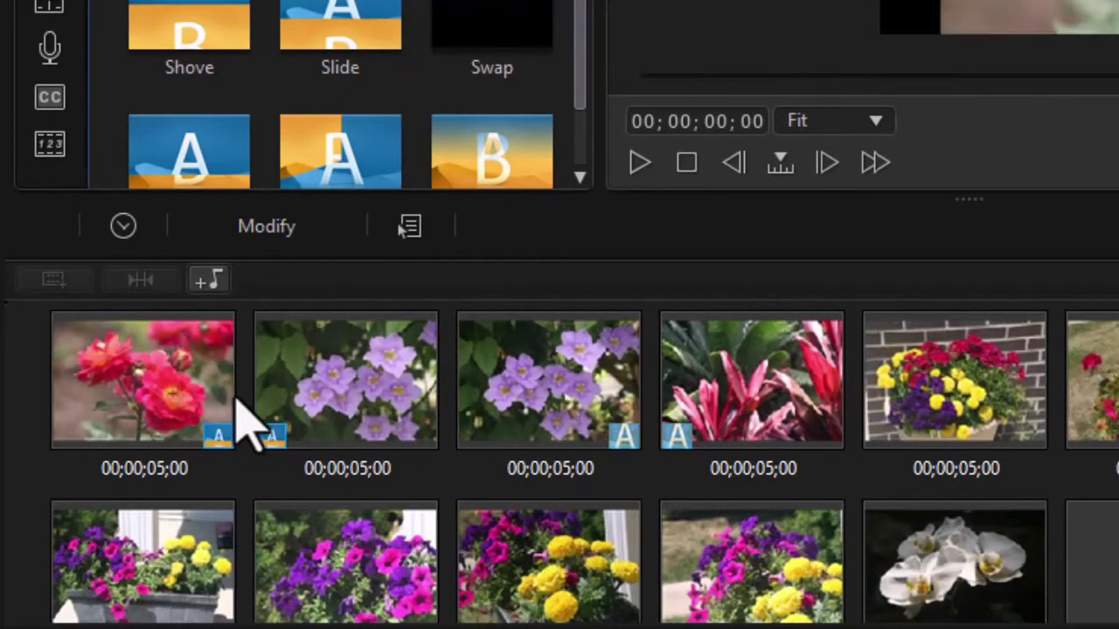
pyautogui.click(122, 354)
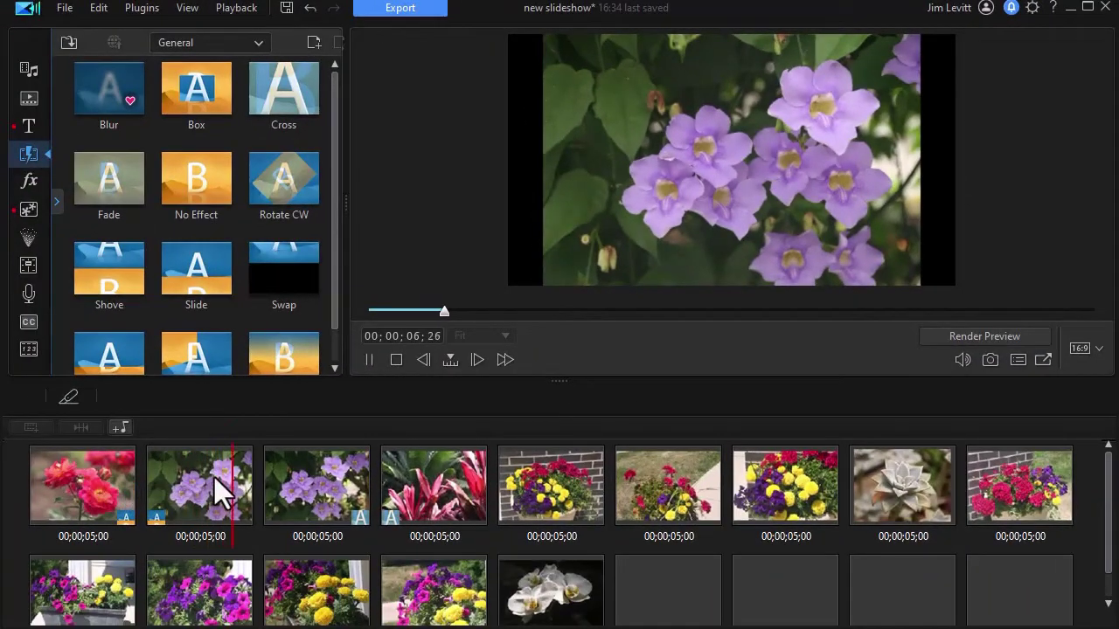
# Delete the Cross transition after clip 3 and widen the library panel to fit all transitions
pyautogui.click(326, 476)
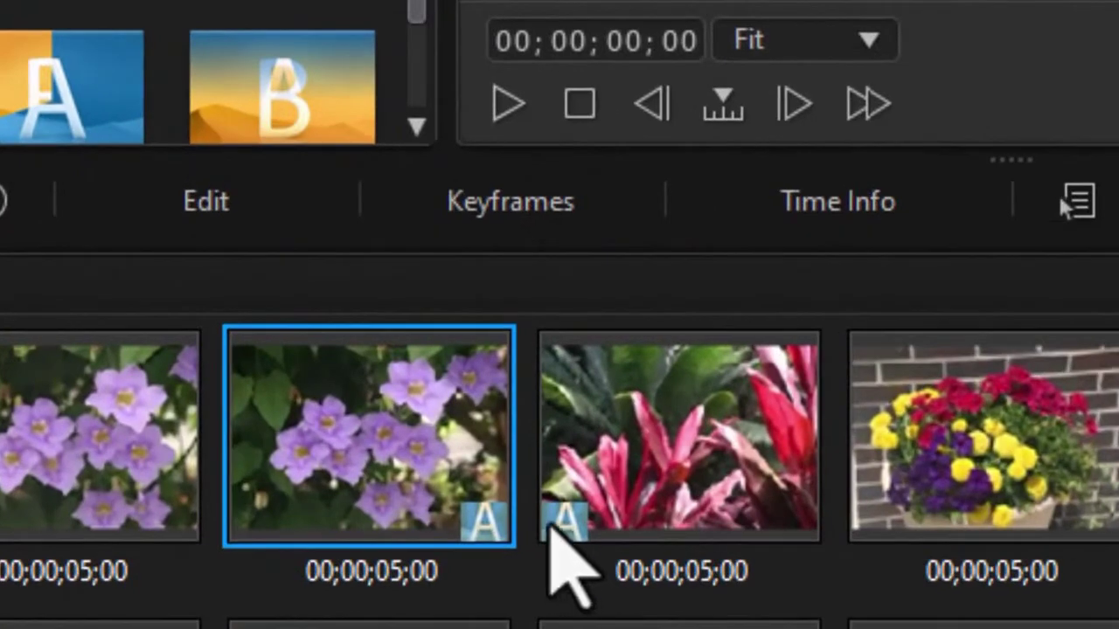
pyautogui.click(554, 523)
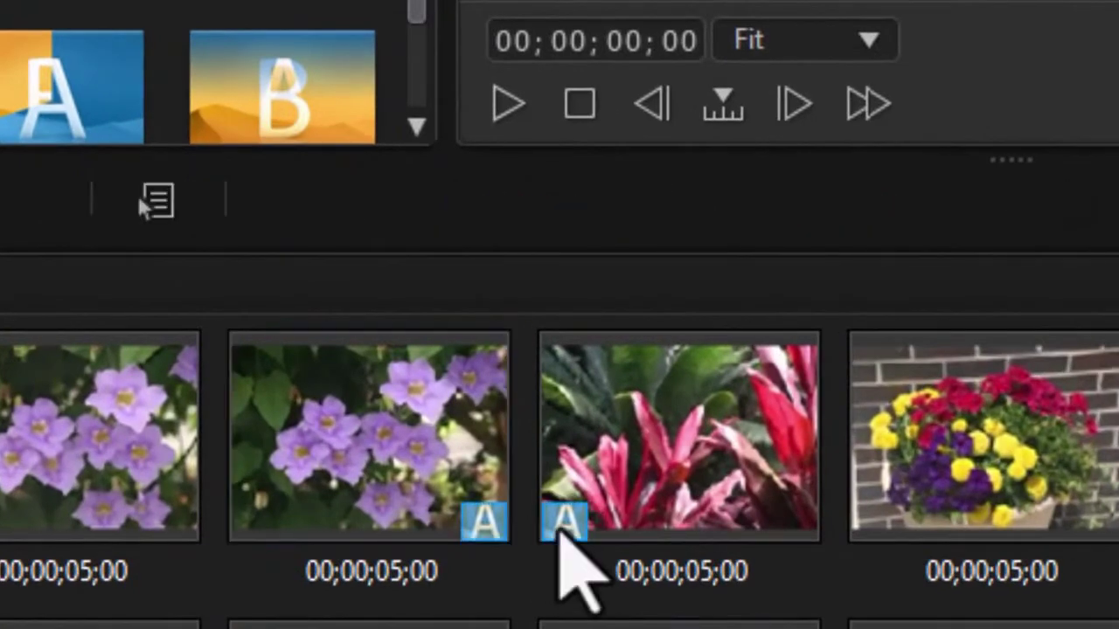
pyautogui.moveTo(560, 531); pyautogui.dragTo(556, 530)
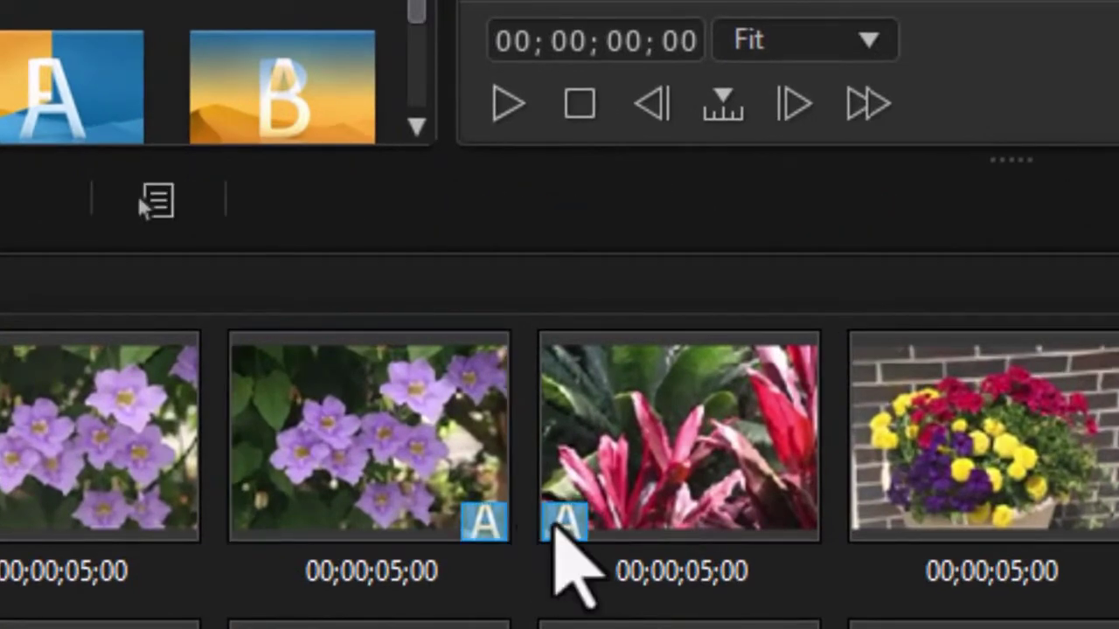
pyautogui.press('Delete')
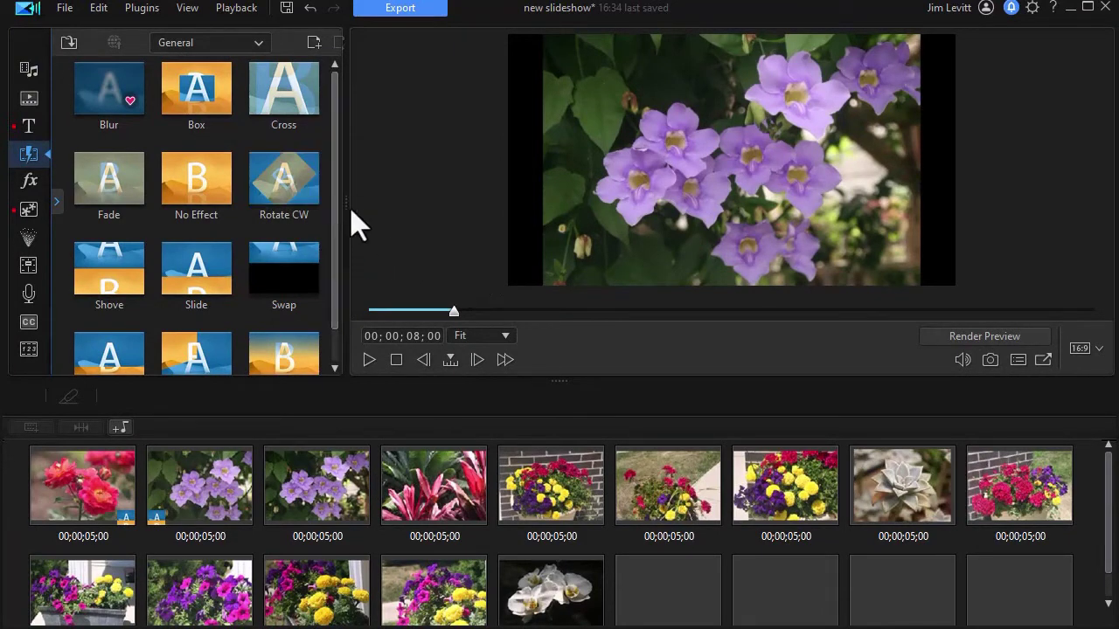
pyautogui.moveTo(348, 202); pyautogui.dragTo(1020, 210)
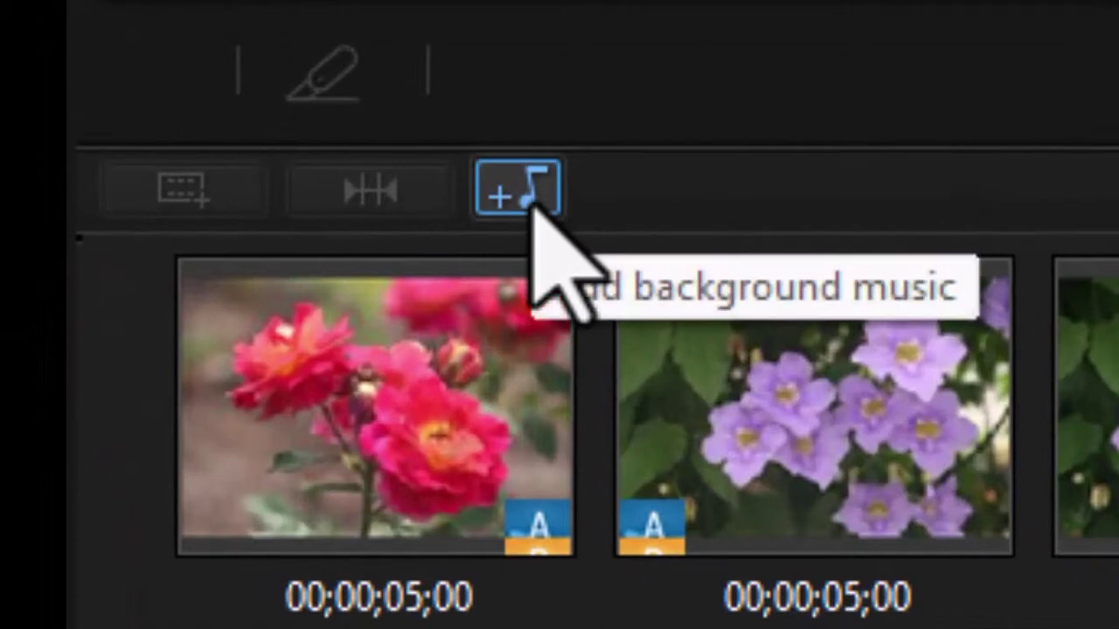
# Import 1904823_signatureCocktail_Standard.wav as background music, then switch to timeline view
pyautogui.click(537, 202)
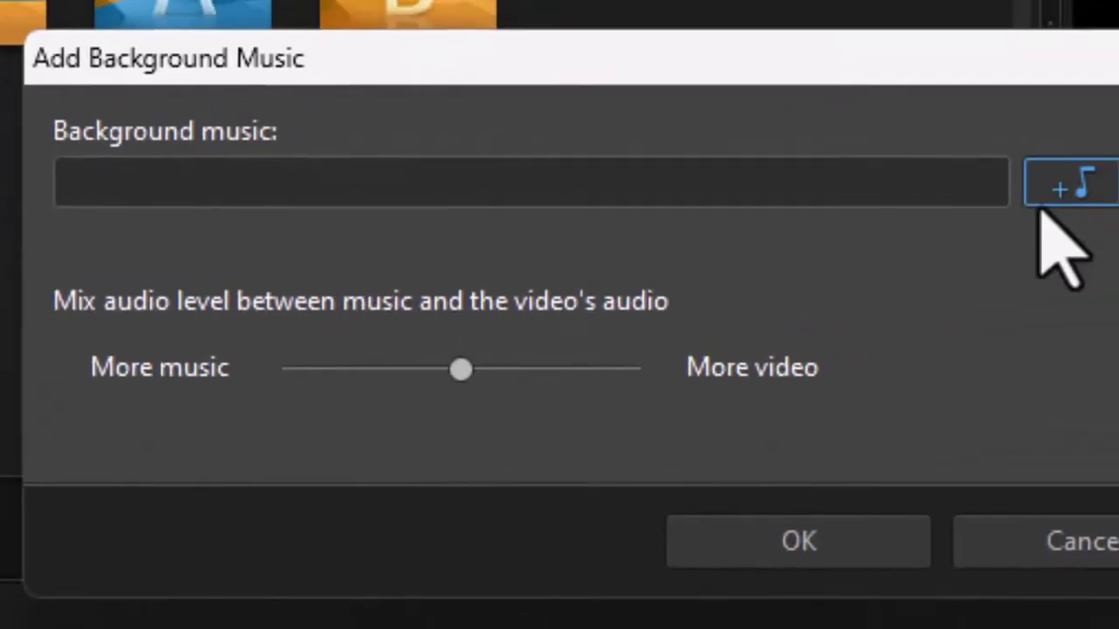
pyautogui.click(1060, 180)
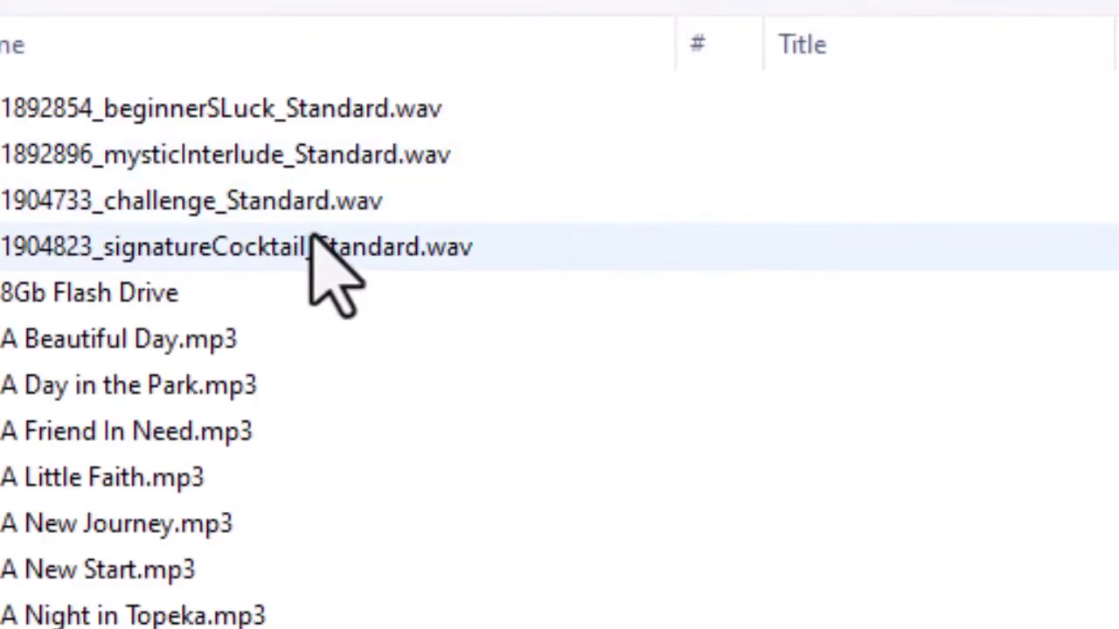
pyautogui.doubleClick(312, 245)
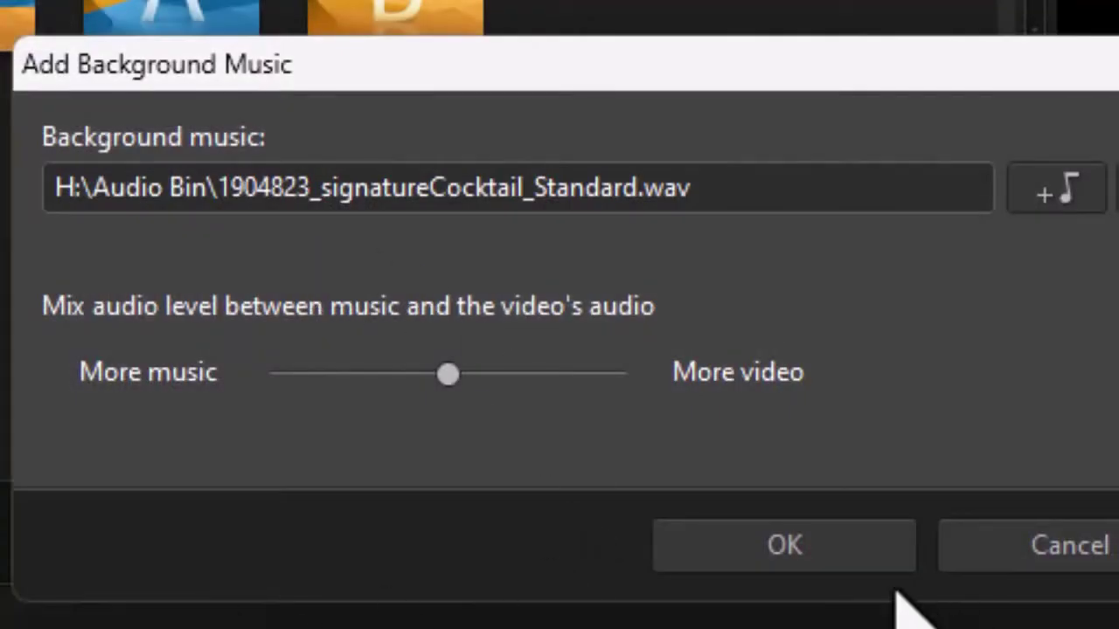
pyautogui.click(830, 552)
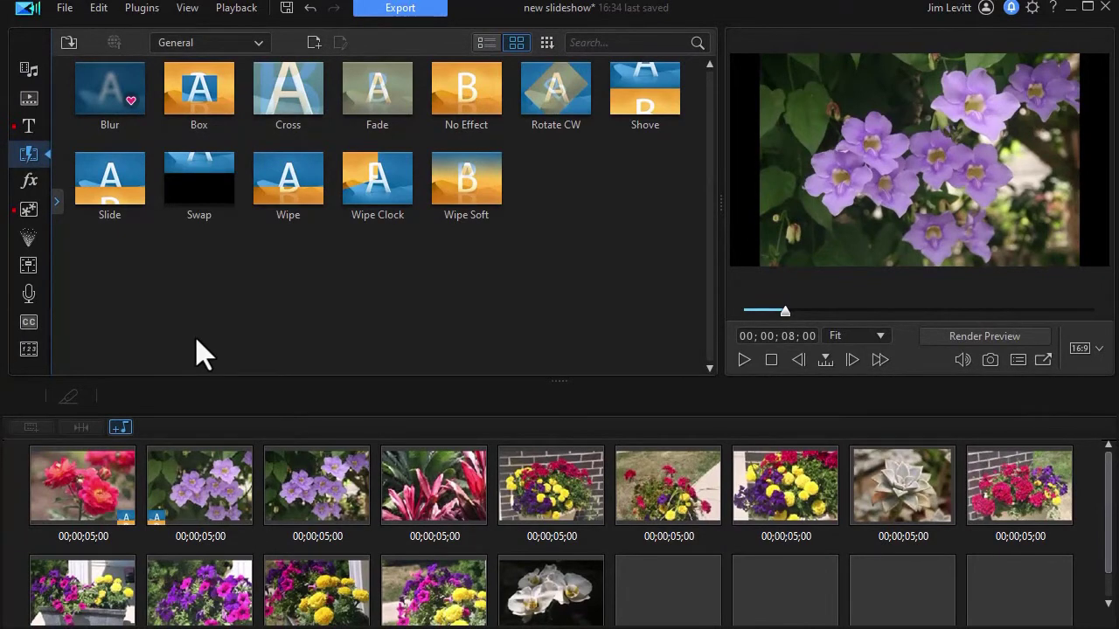
pyautogui.press('Tab')
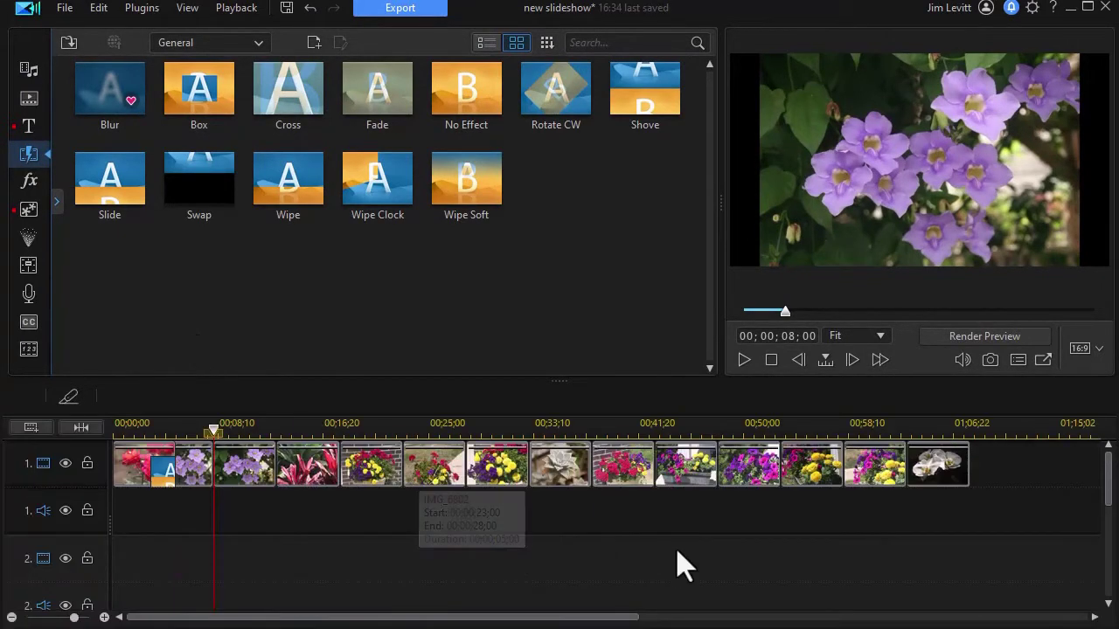
pyautogui.scroll(-5, 1112, 503)
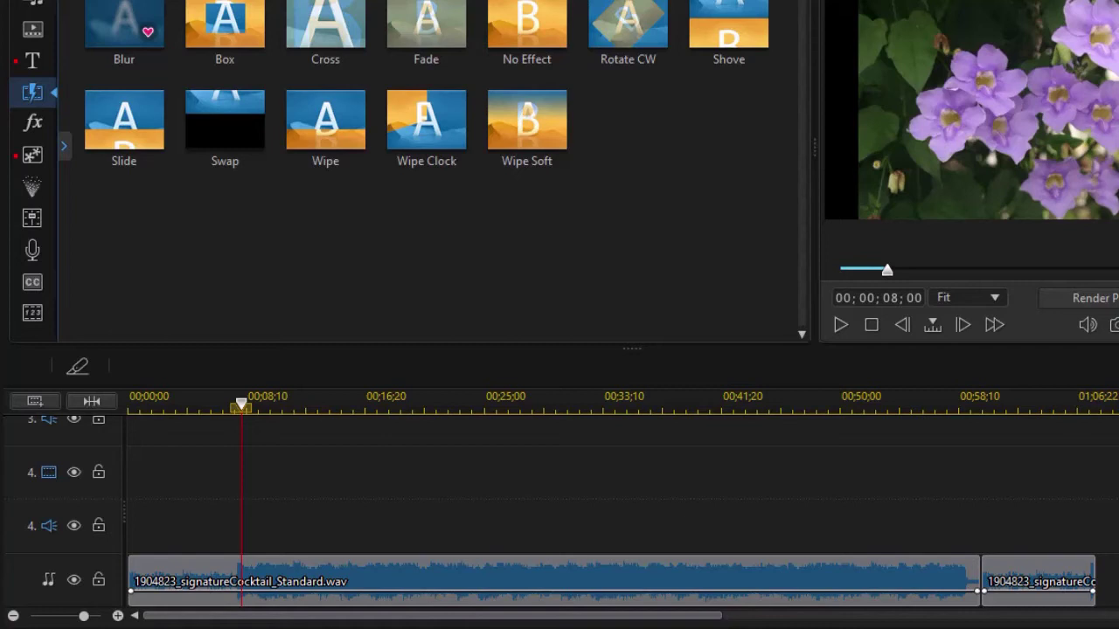
pyautogui.scroll(5, 612, 507)
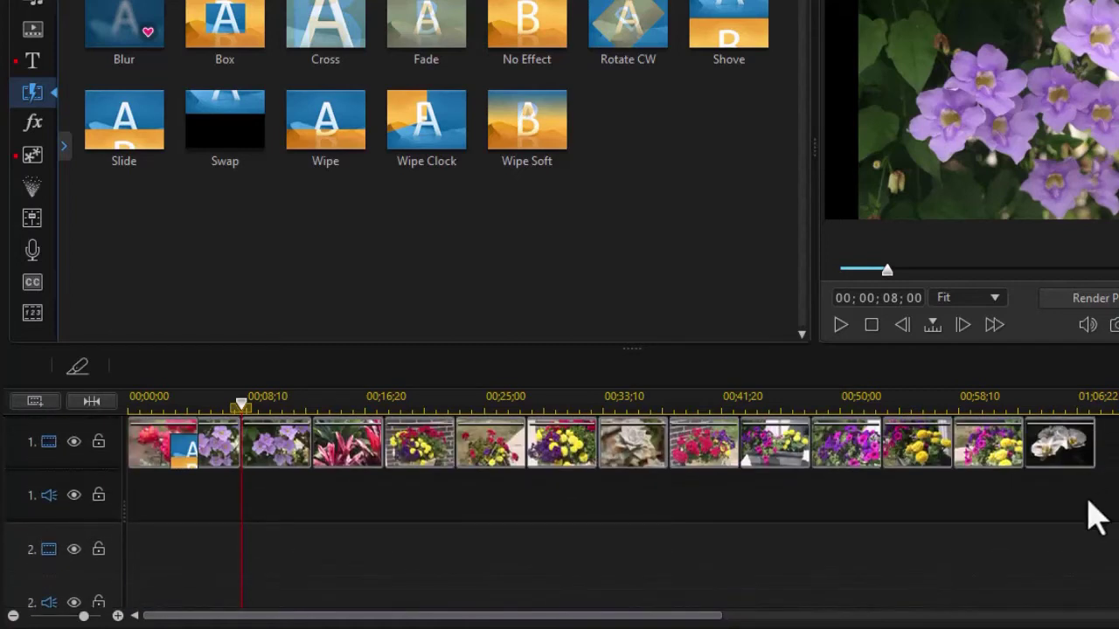
pyautogui.press('Tab')
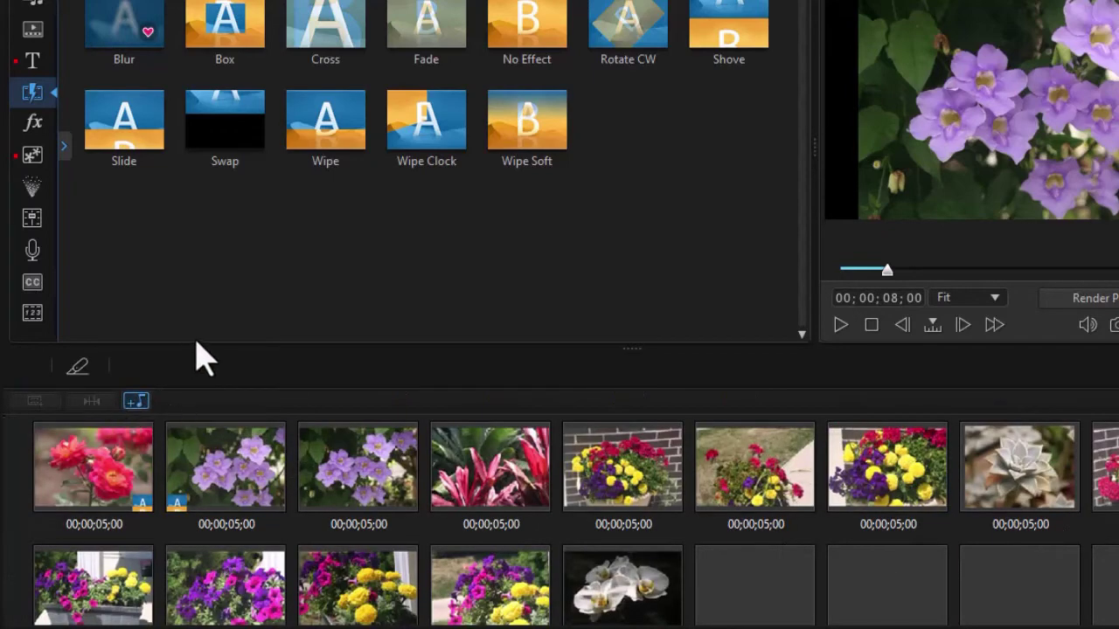
# Apply the Fireworks 2 effect to the fifth clip, IMG_6801, the brick-wall planter
pyautogui.click(35, 124)
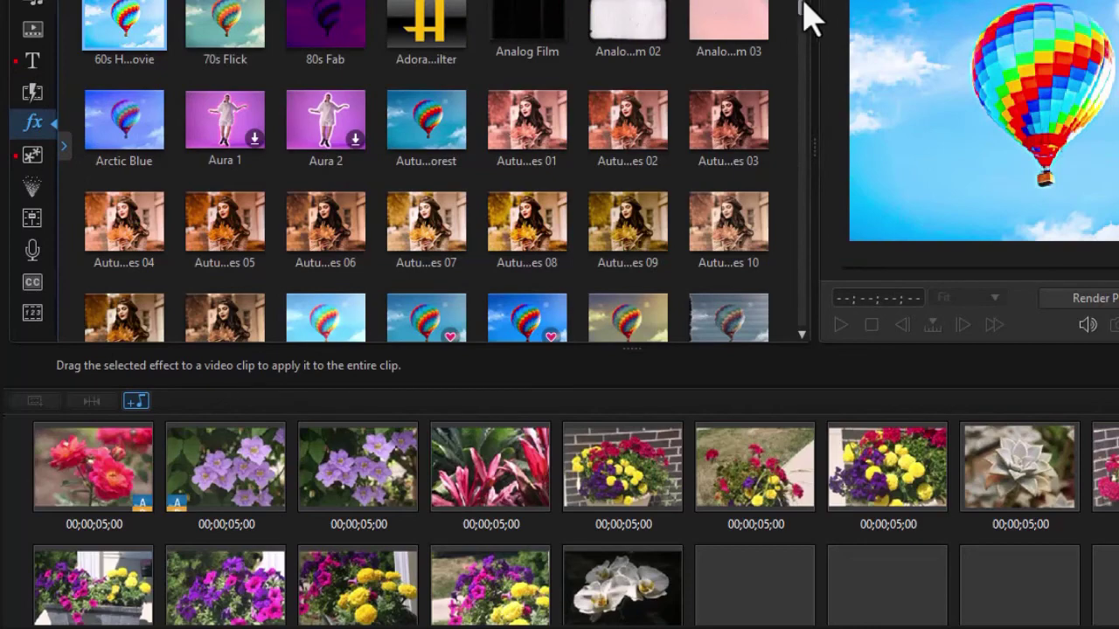
pyautogui.moveTo(806, 22); pyautogui.dragTo(805, 110)
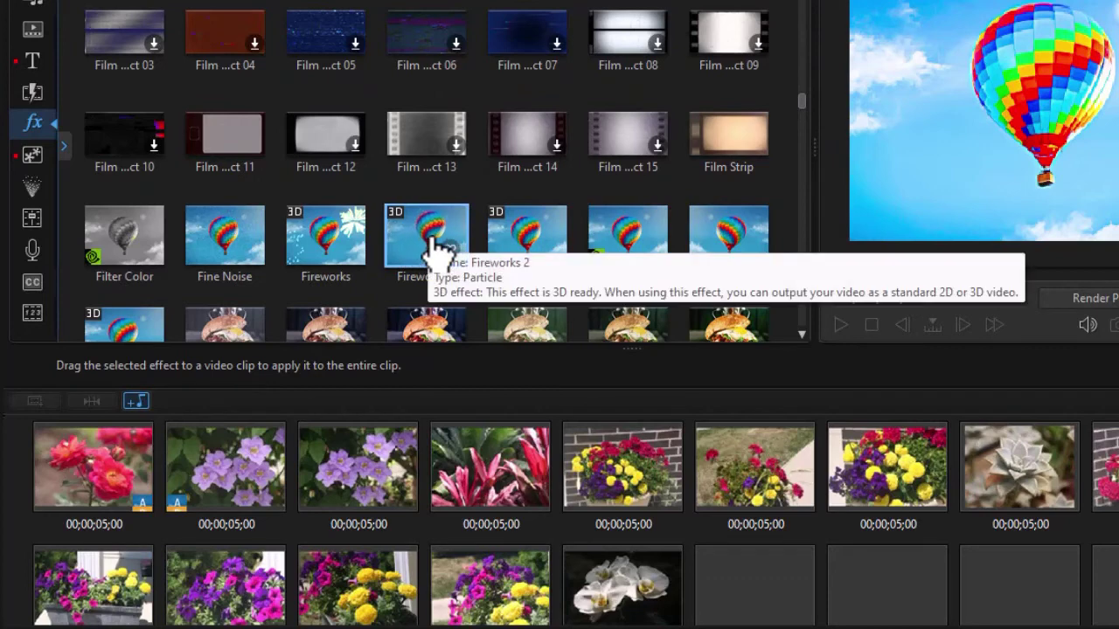
pyautogui.moveTo(433, 249); pyautogui.dragTo(608, 476)
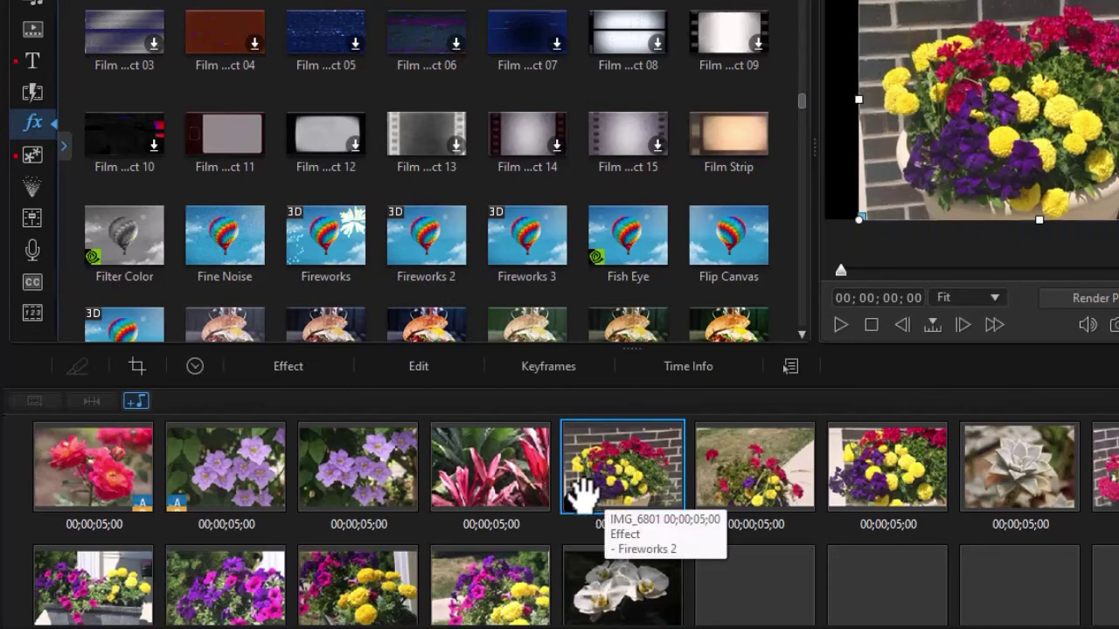
pyautogui.click(603, 441)
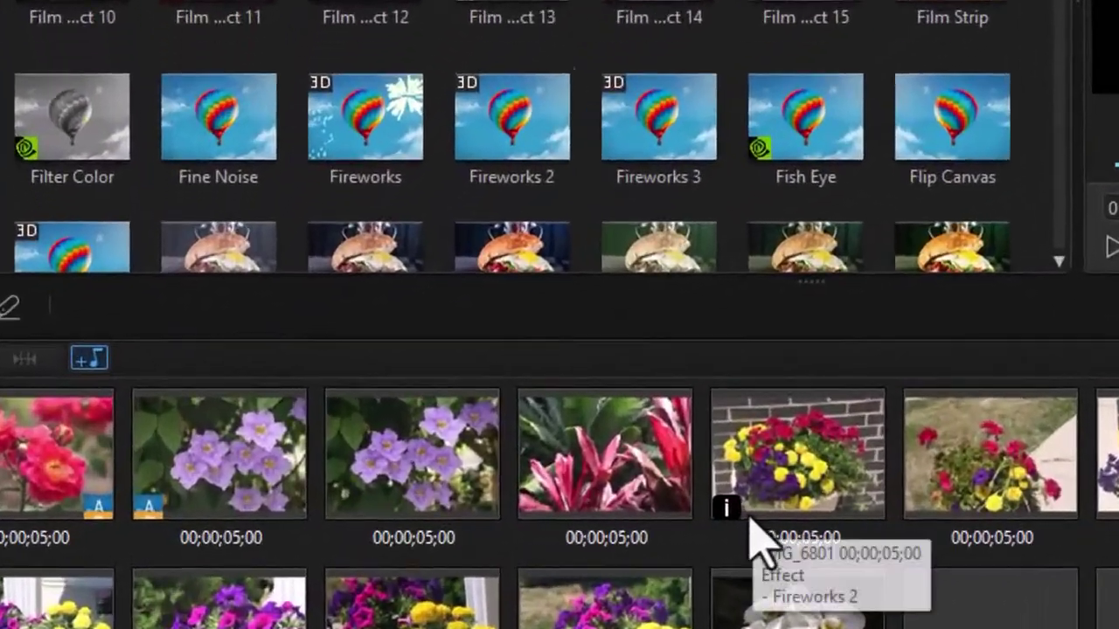
# Delete Fireworks 2 from the planter clip's applied effect settings
pyautogui.click(330, 616)
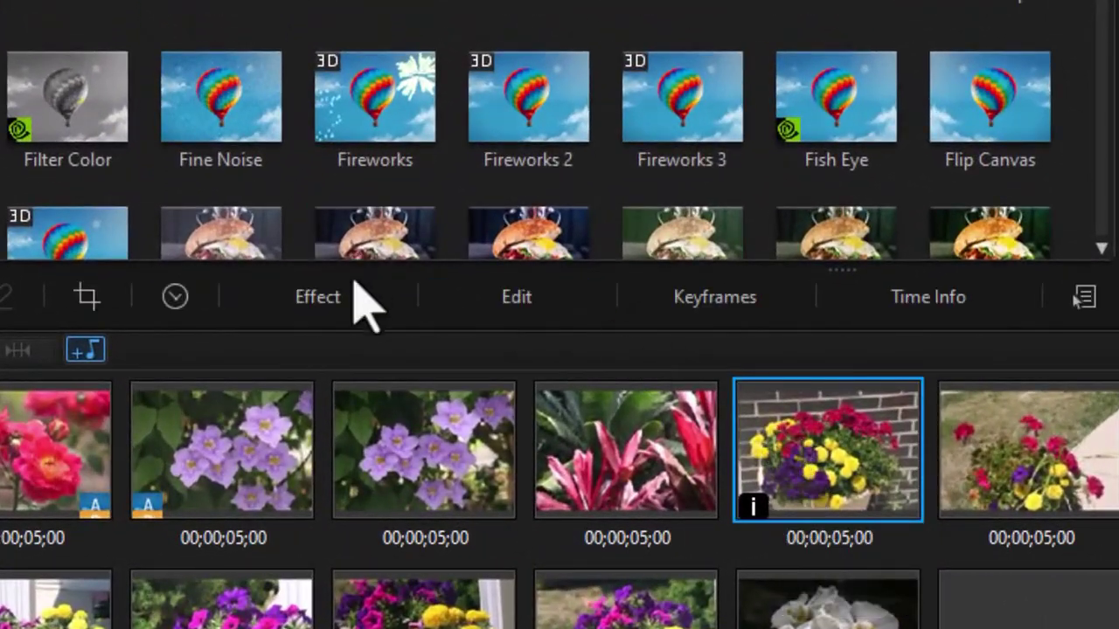
pyautogui.click(320, 302)
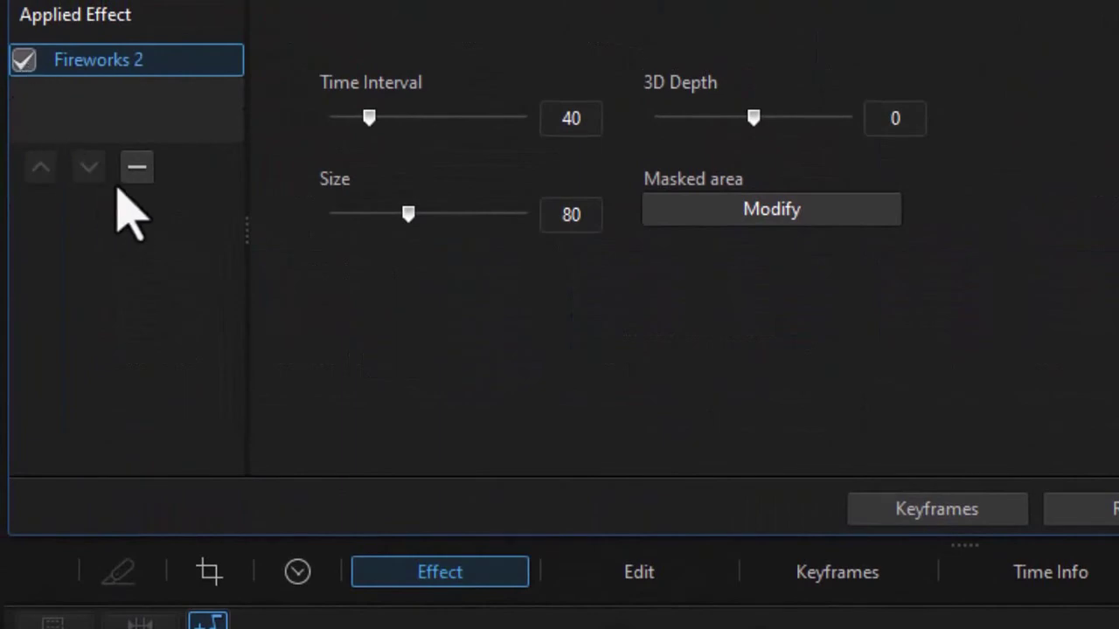
pyautogui.click(136, 168)
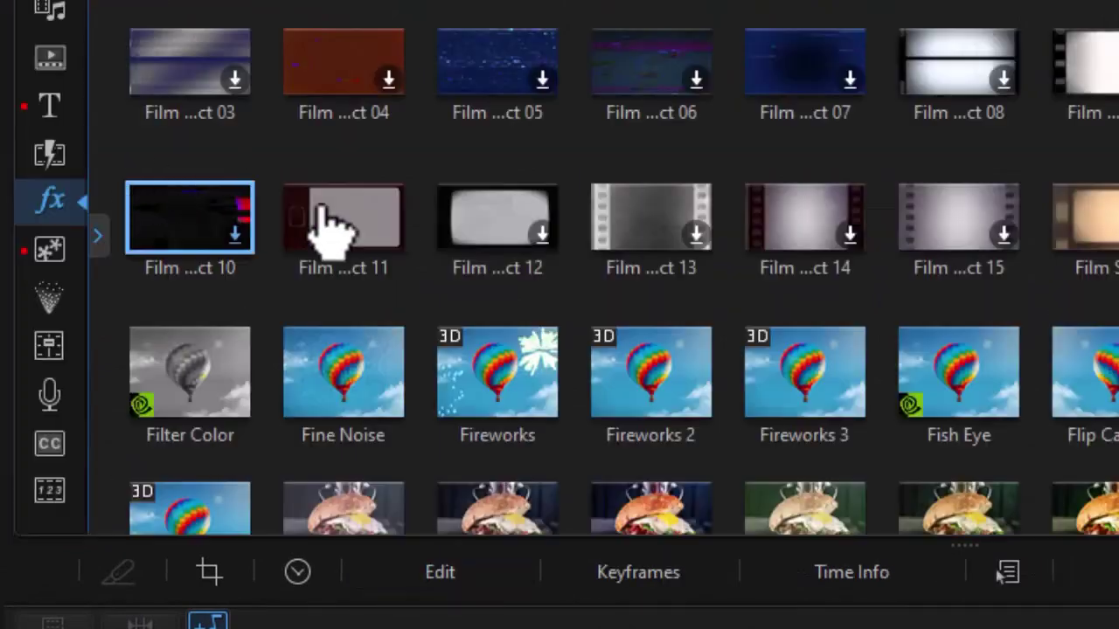